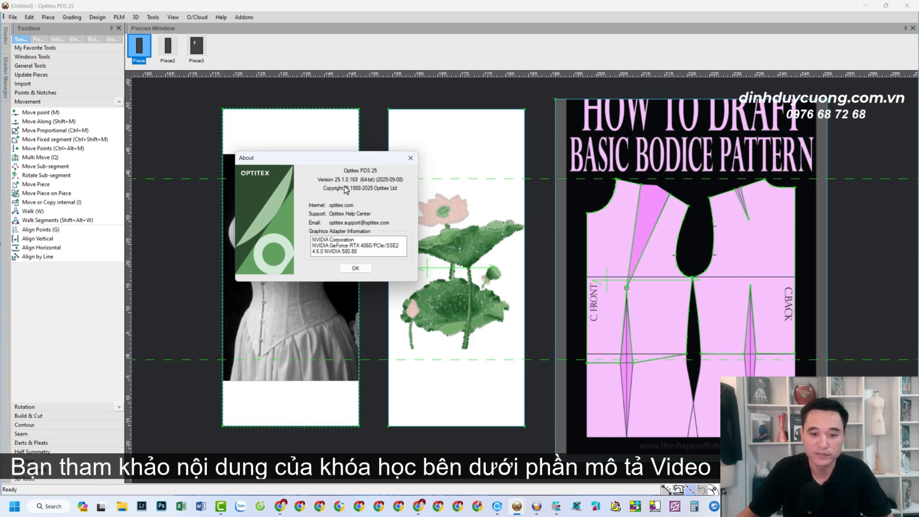
- Close the version information and switch to the other, empty Optitex PDS window
left_click(355, 267)
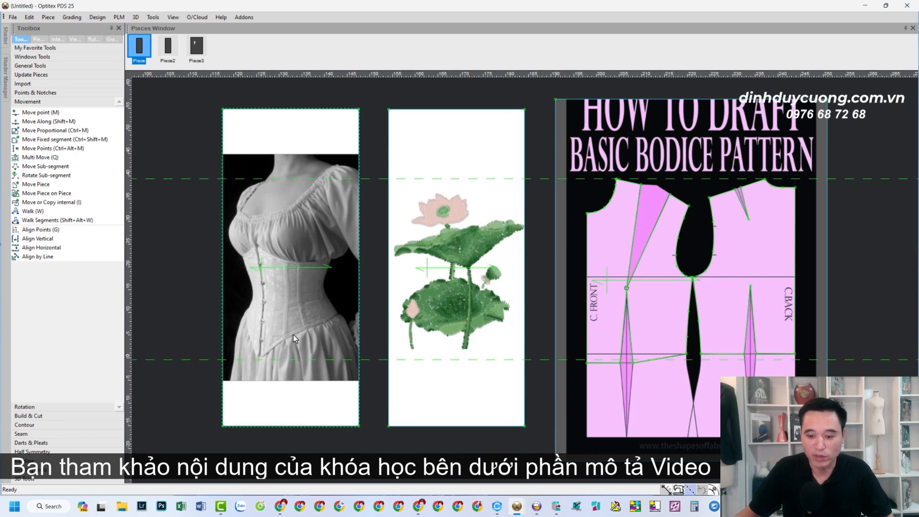
mouse_move(519, 509)
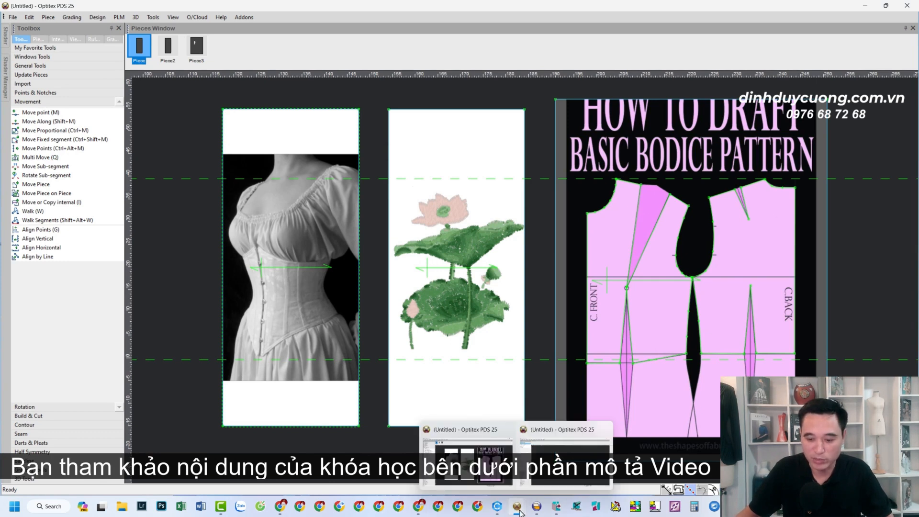
left_click(568, 463)
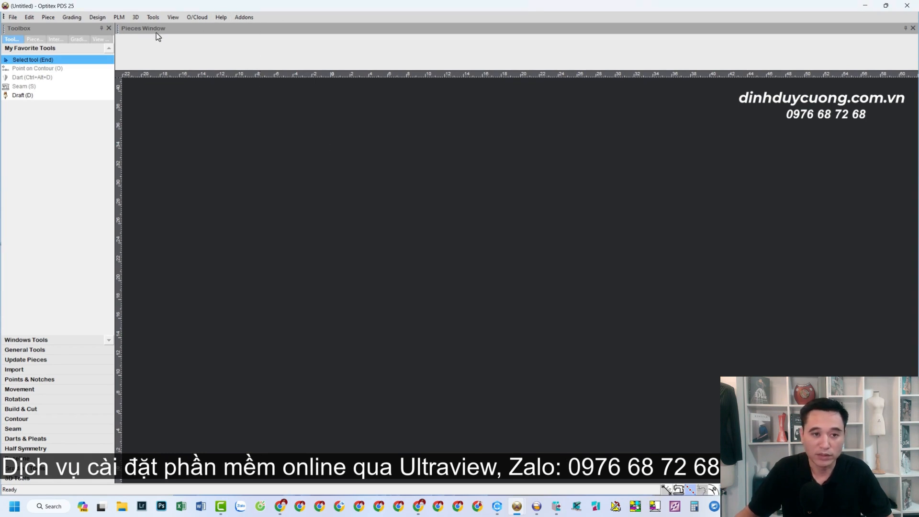
- Display the Shader and Shader Manager windows and add the Views toolbar to the workspace
left_click(173, 18)
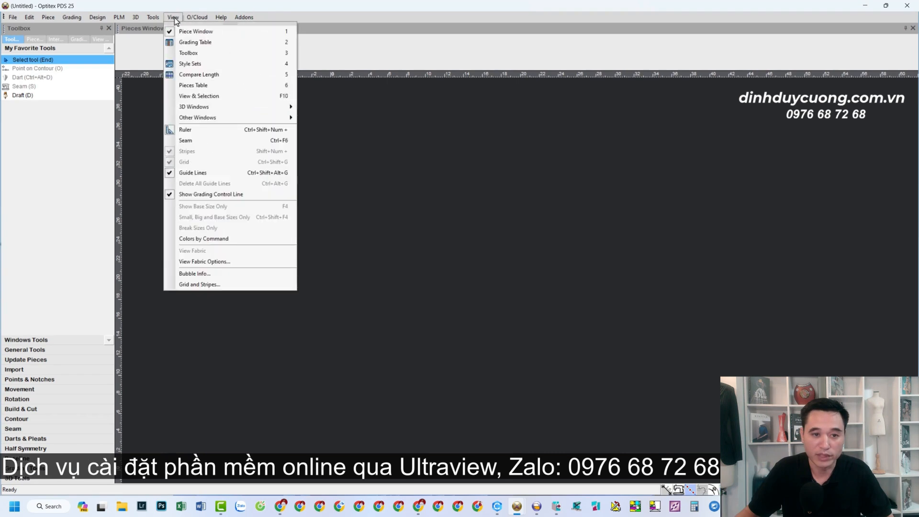
mouse_move(194, 108)
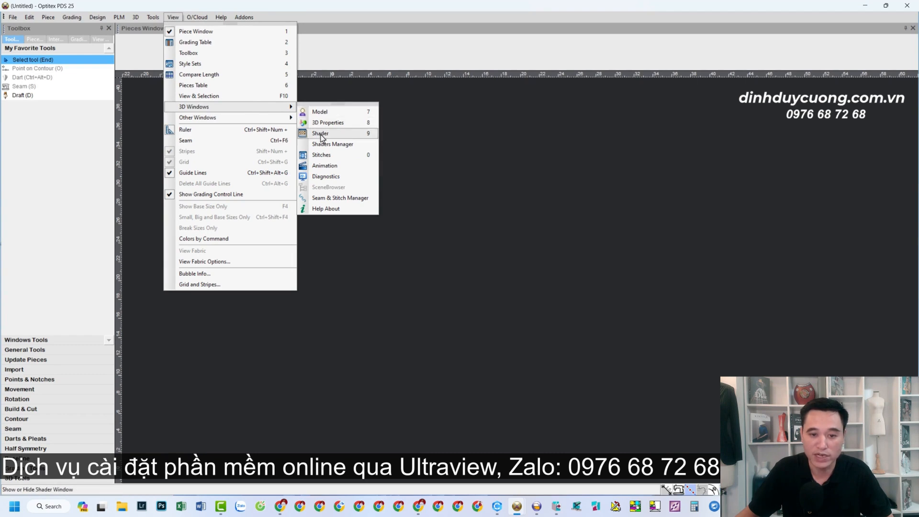
left_click(371, 133)
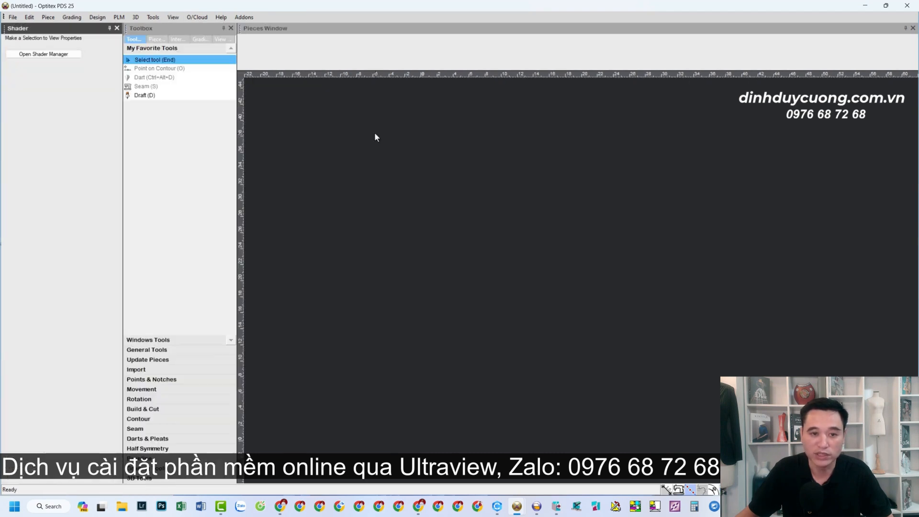
left_click(173, 17)
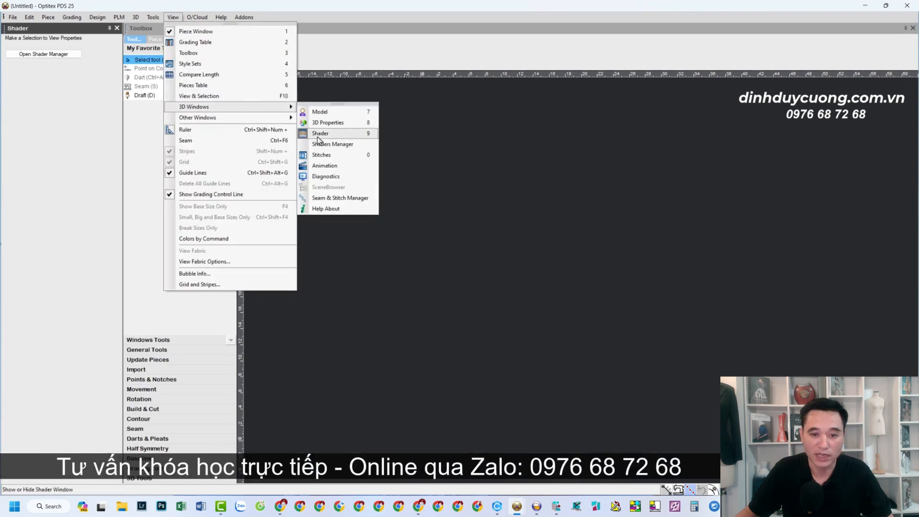
left_click(330, 144)
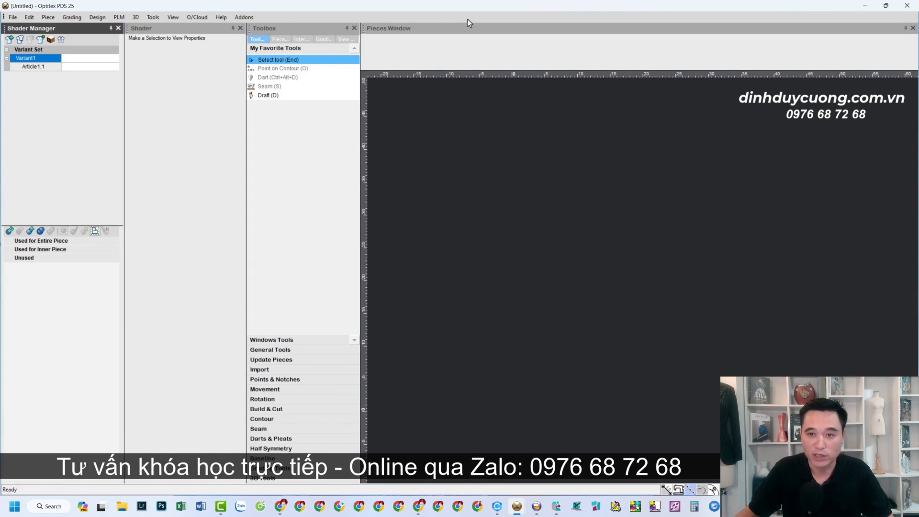
right_click(492, 18)
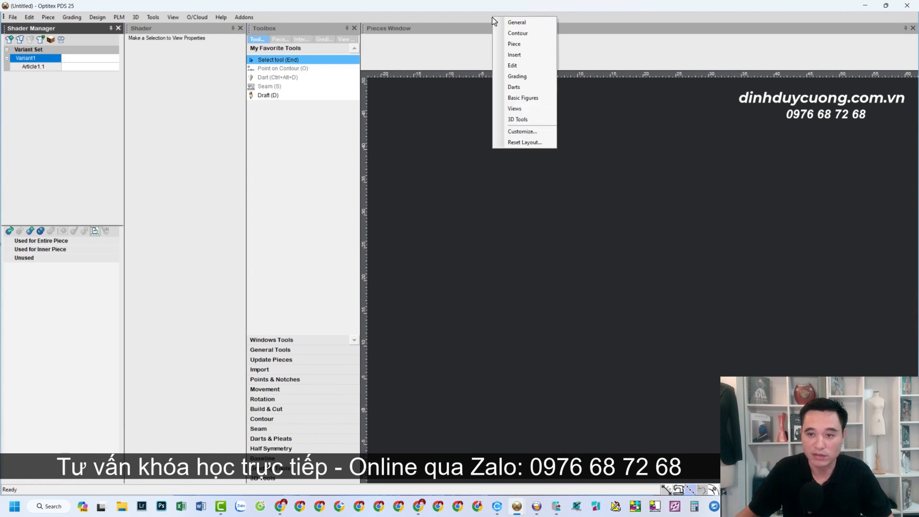
left_click(511, 109)
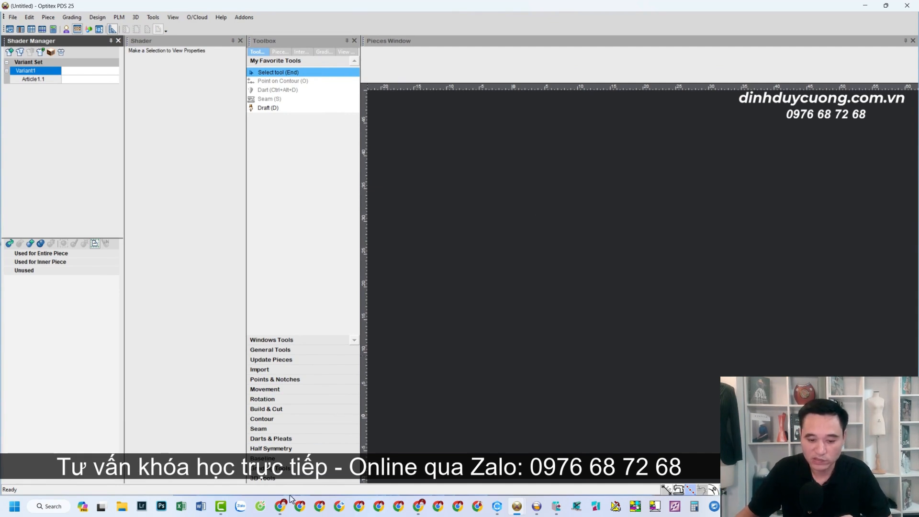
- Switch to the Chrome browser and bring up the Pinterest home feed
left_click(280, 506)
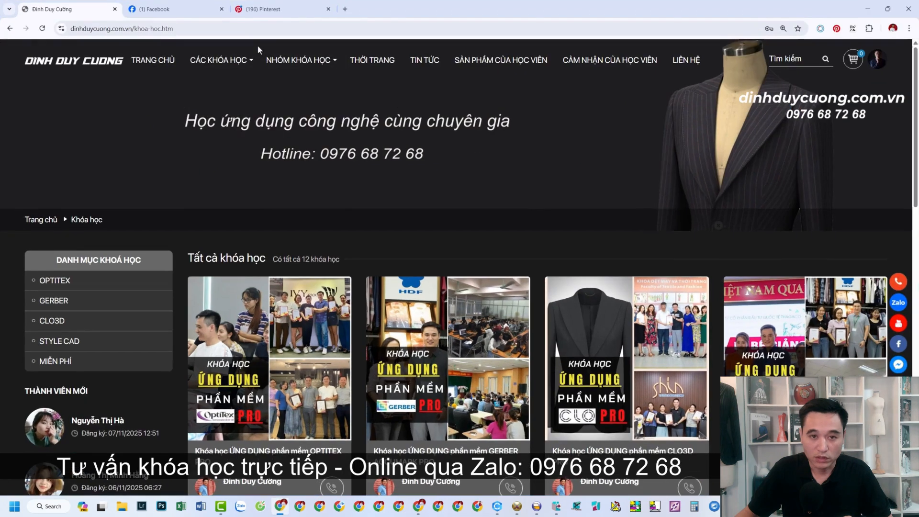
left_click(265, 4)
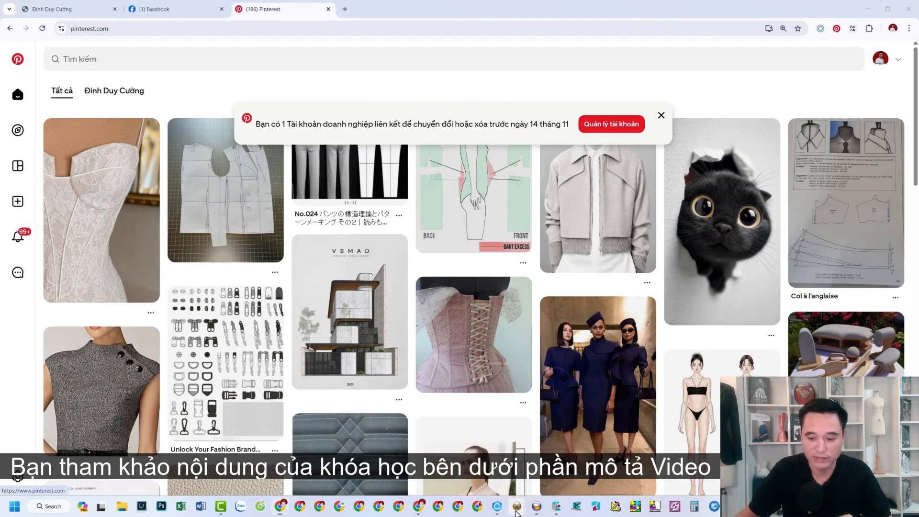
- Switch to the Optitex PDS window with the image pieces and examine the traced basic bodice pattern
mouse_move(516, 506)
left_click(543, 474)
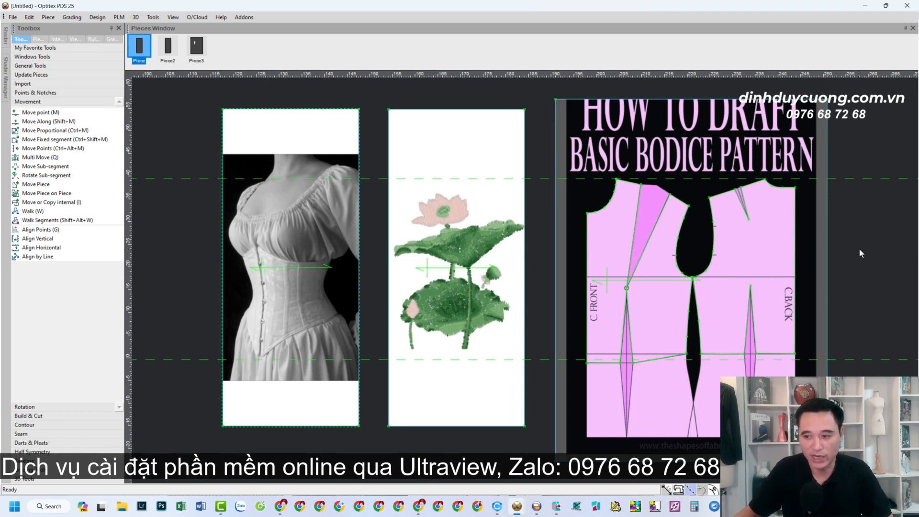
scroll(855, 298, "down", 3)
scroll(470, 257, "up", 4)
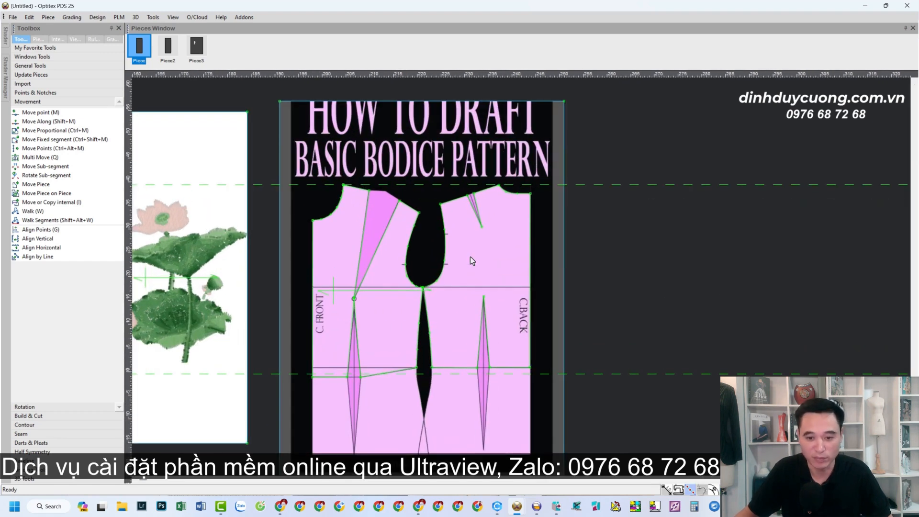
scroll(441, 297, "down", 1)
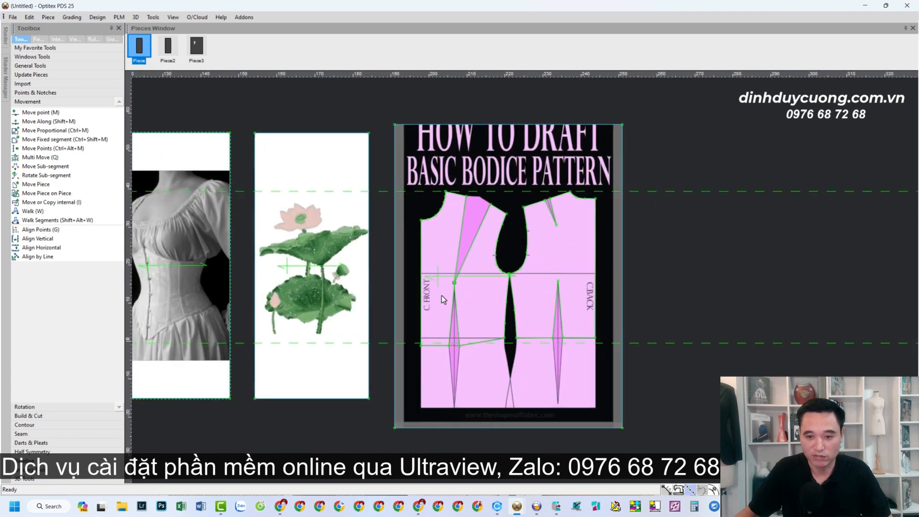
scroll(527, 282, "down", 2)
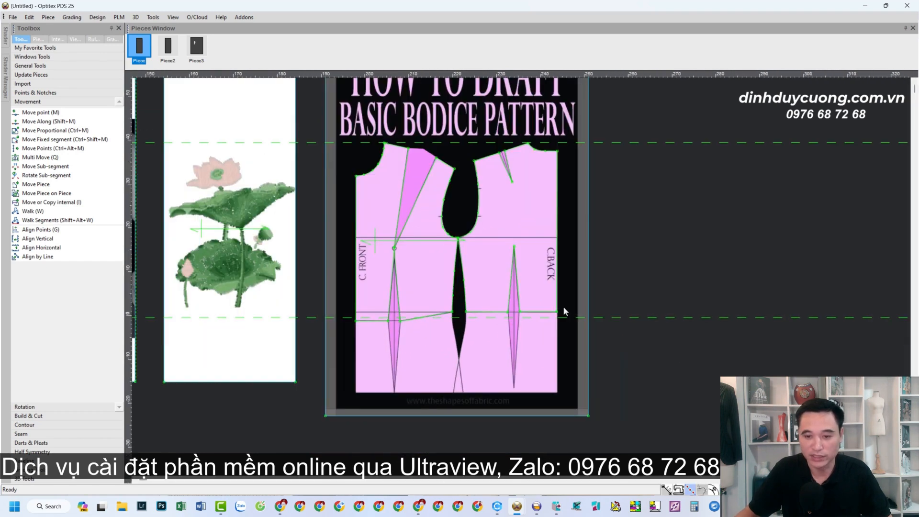
scroll(526, 281, "up", 1)
- Switch back to Pinterest, view the shirt collar pin "Col à l'anglaise" and browse its related patterns
left_click(281, 507)
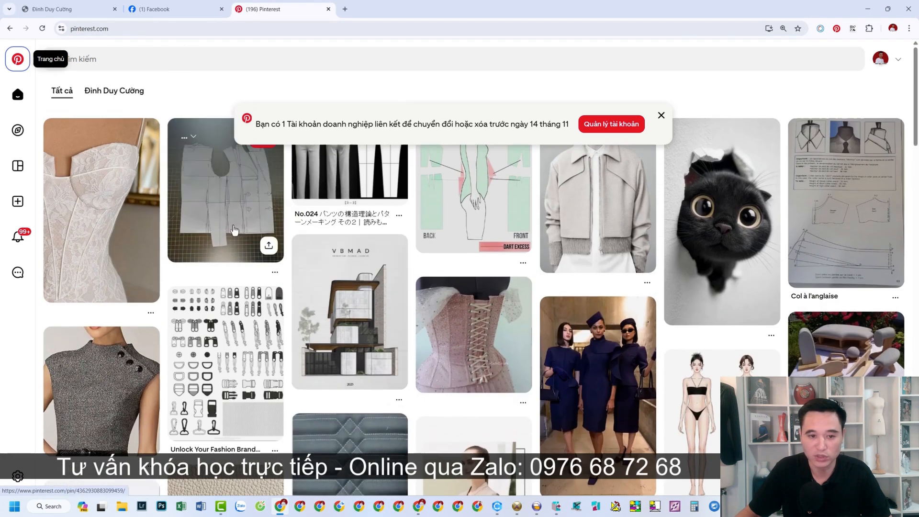
left_click(835, 232)
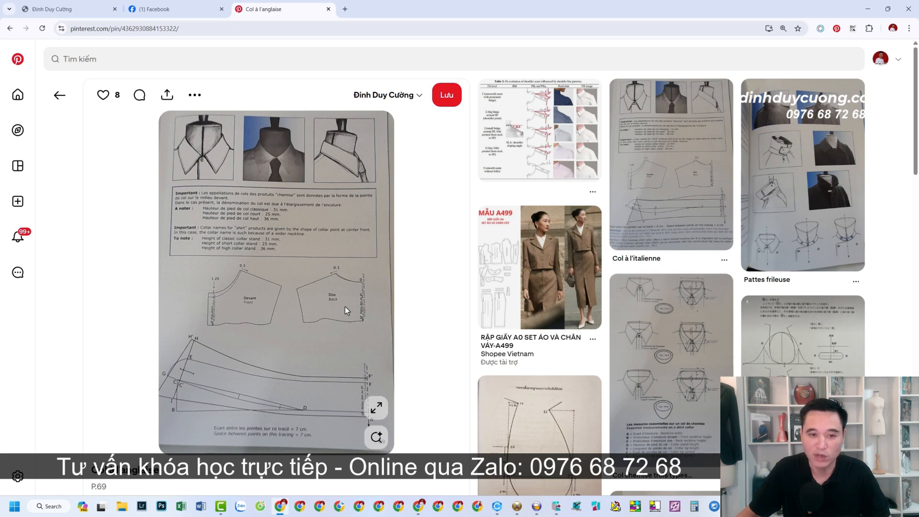
scroll(347, 311, "down", 4)
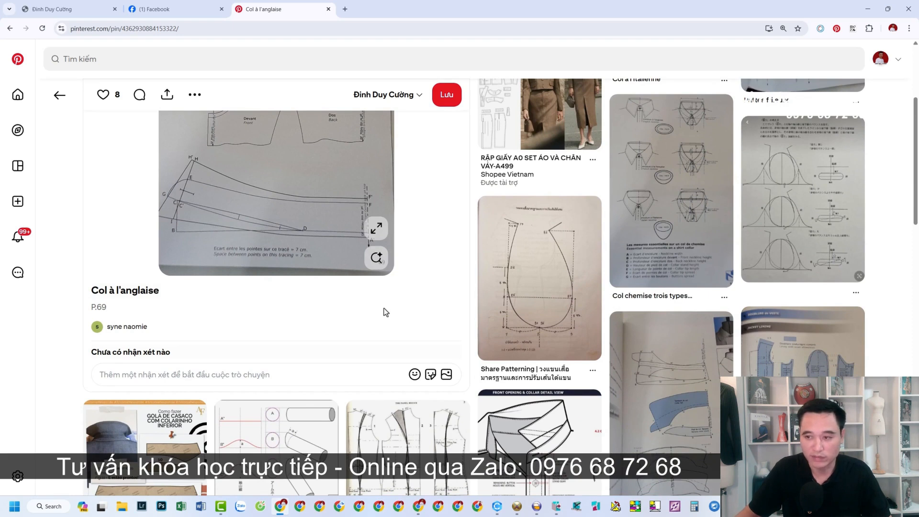
scroll(407, 376, "down", 3)
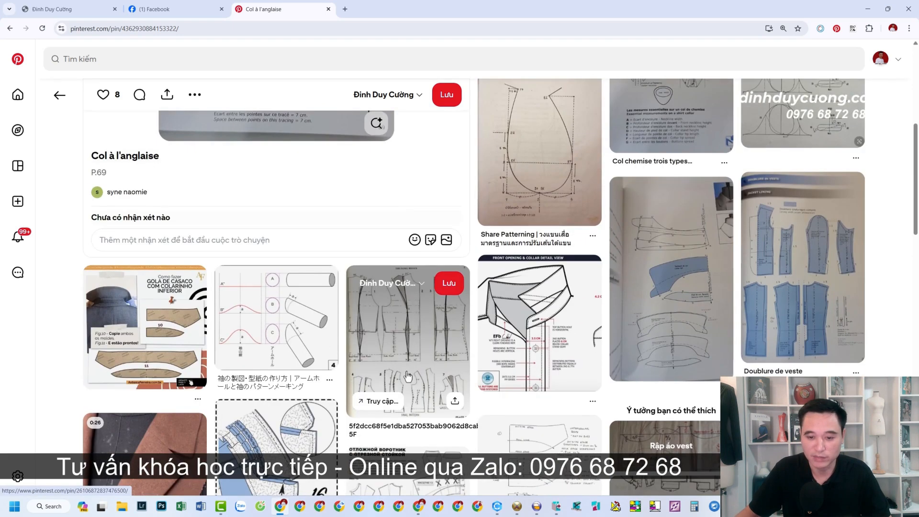
scroll(408, 376, "down", 3)
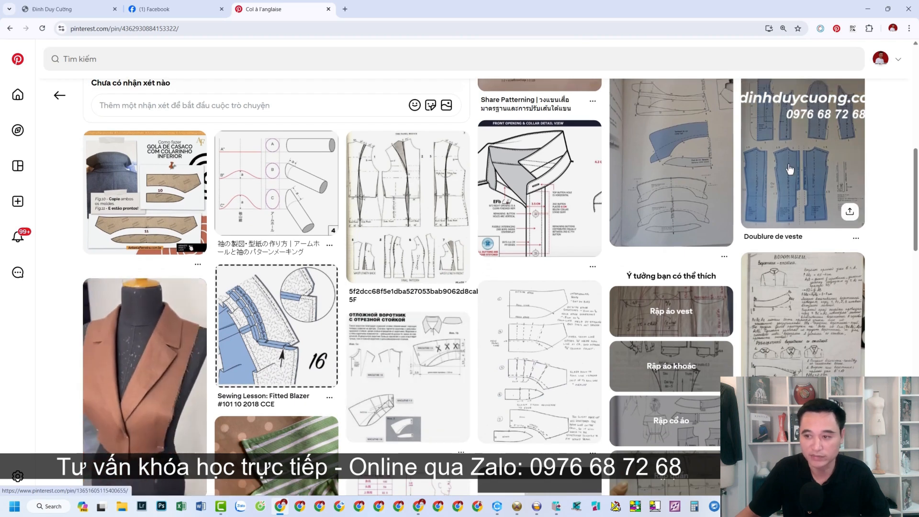
- View the jacket lining pin "Doublure de veste" and look through the related pattern images
left_click(766, 190)
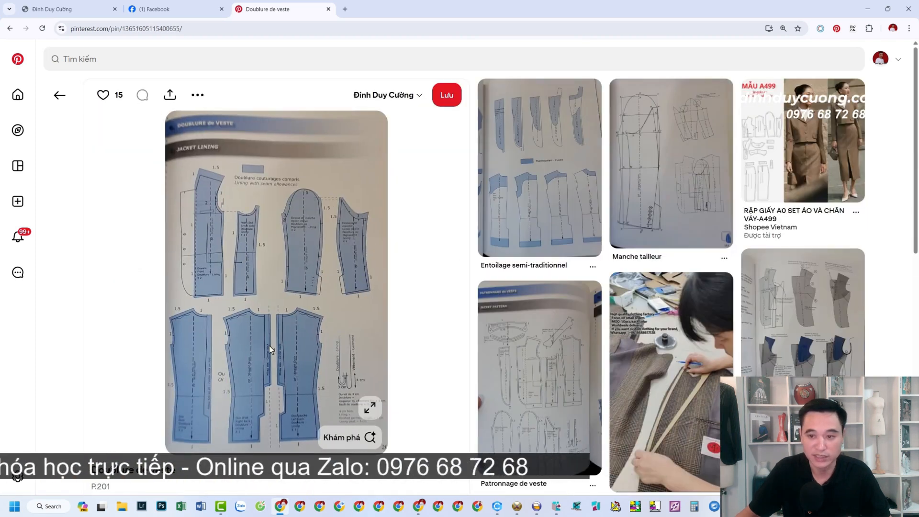
scroll(301, 335, "down", 5)
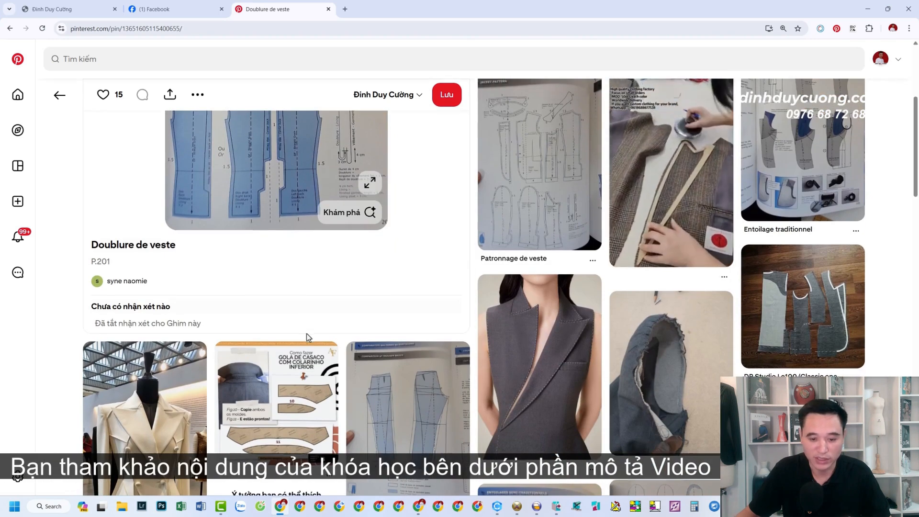
scroll(306, 335, "down", 6)
scroll(306, 339, "down", 5)
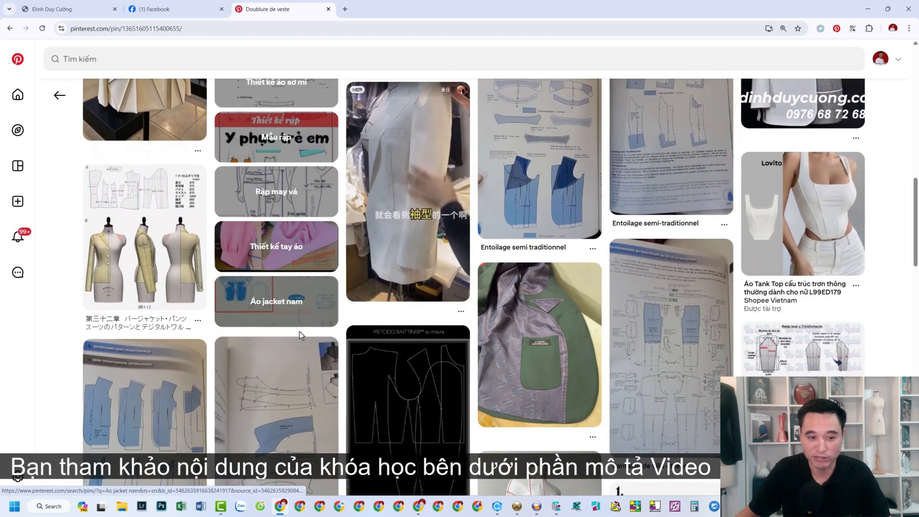
- Examine the yellow bar jacket pattern pin and its related pins, and open the four-panel torso sloper pin
left_click(131, 237)
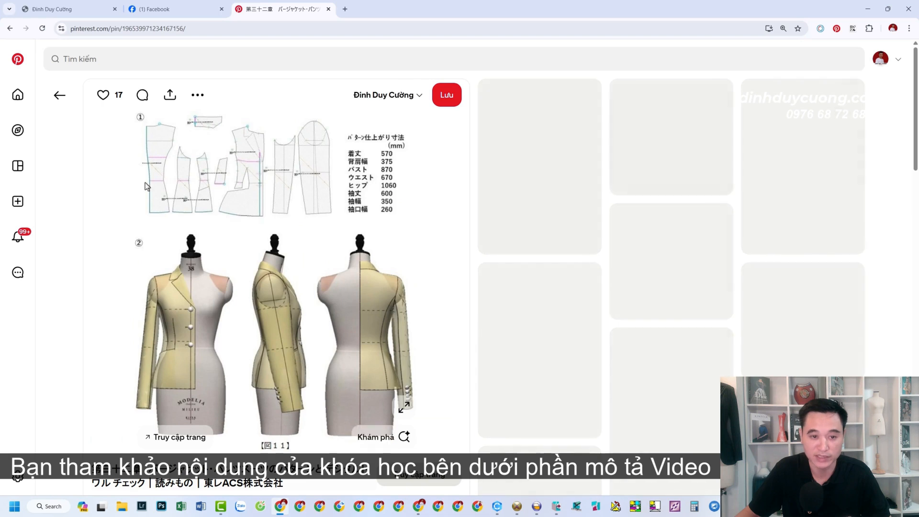
scroll(393, 281, "down", 5)
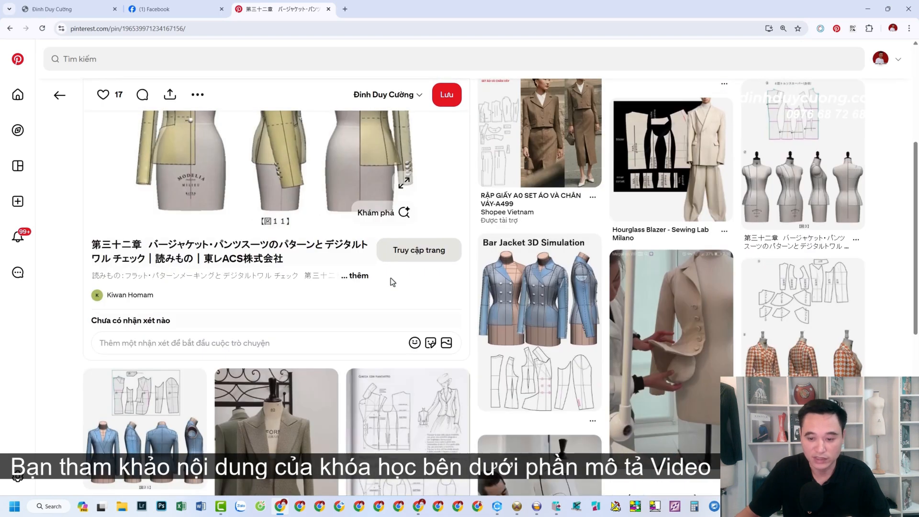
scroll(390, 278, "down", 1)
scroll(391, 281, "down", 2)
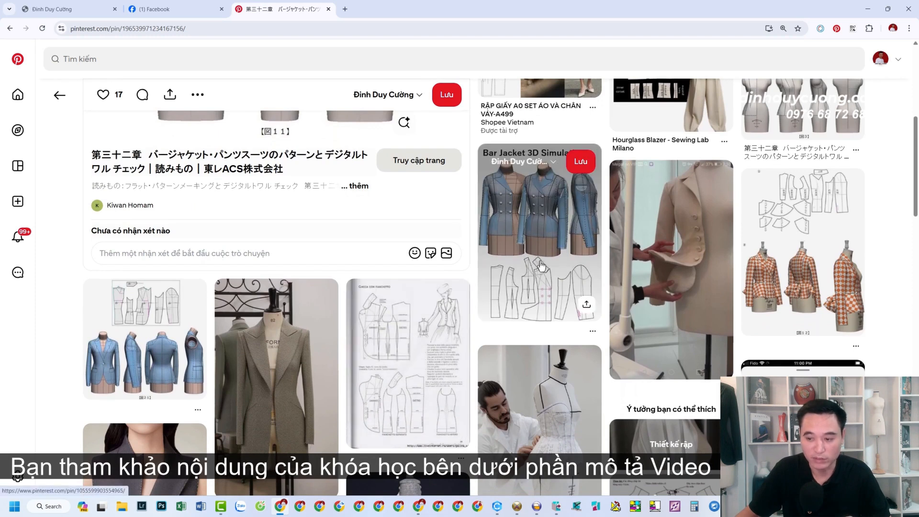
scroll(541, 266, "up", 5)
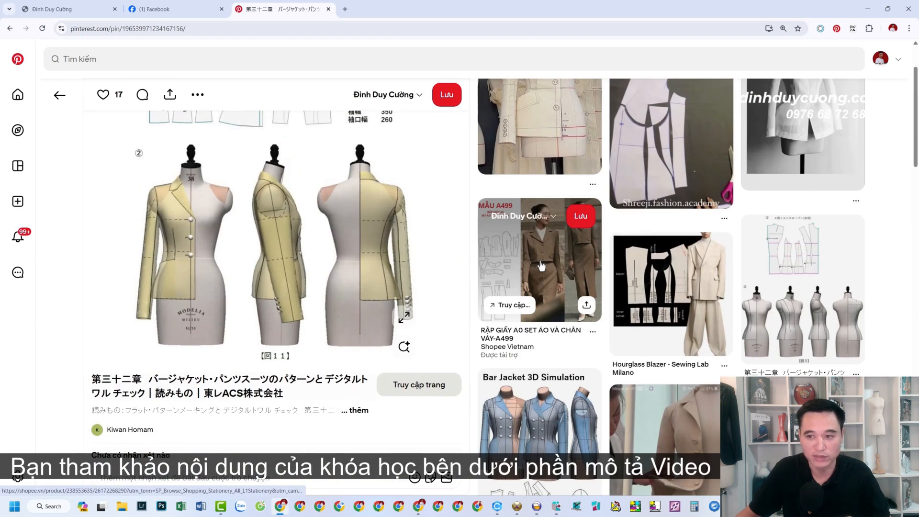
scroll(540, 266, "up", 2)
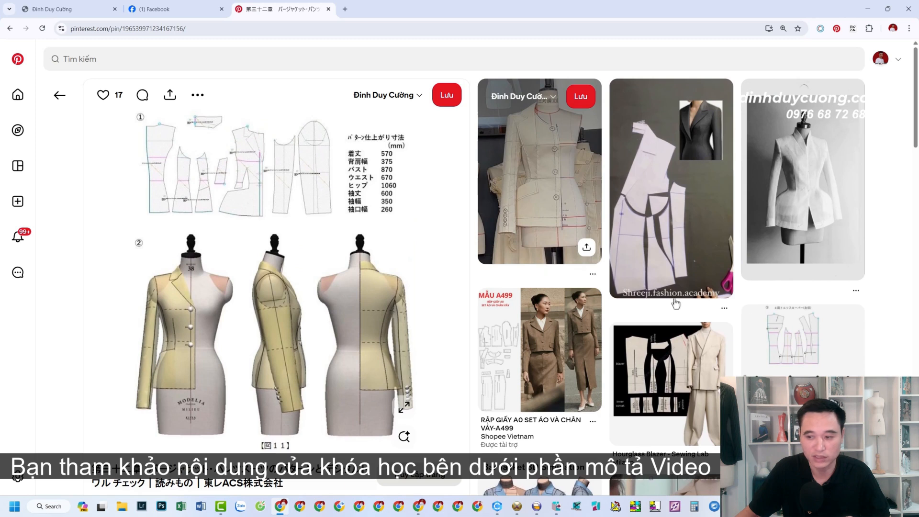
left_click(796, 352)
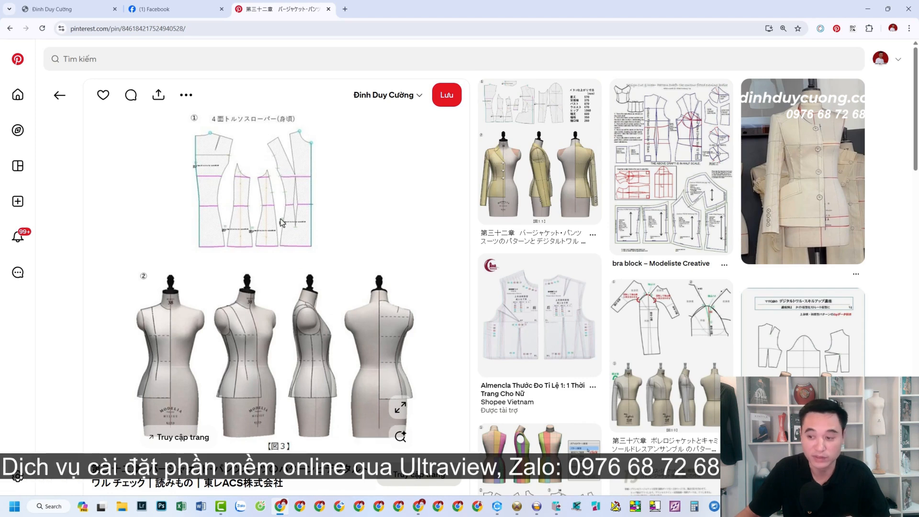
- Search Pinterest for "pattern making" and open the free quarter-size bodice, skirt and sleeve patterns pin
left_click(120, 64)
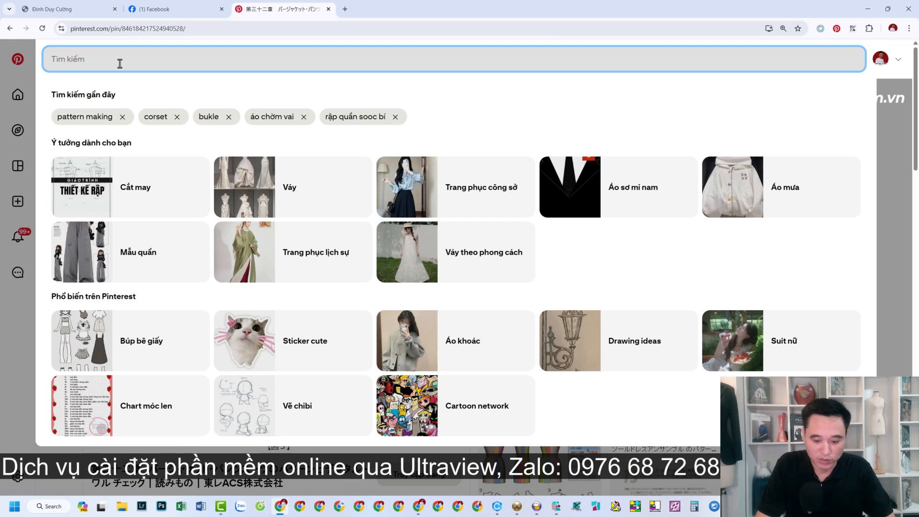
type("patter")
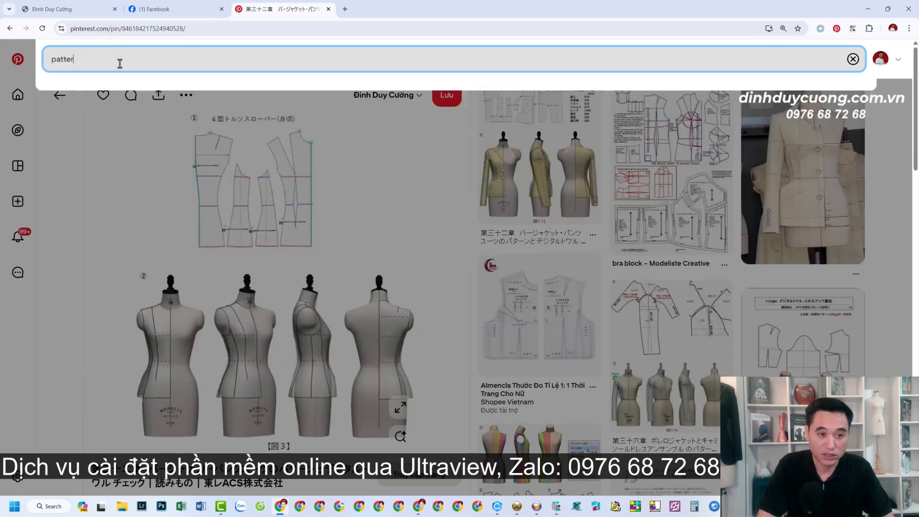
type("n ma")
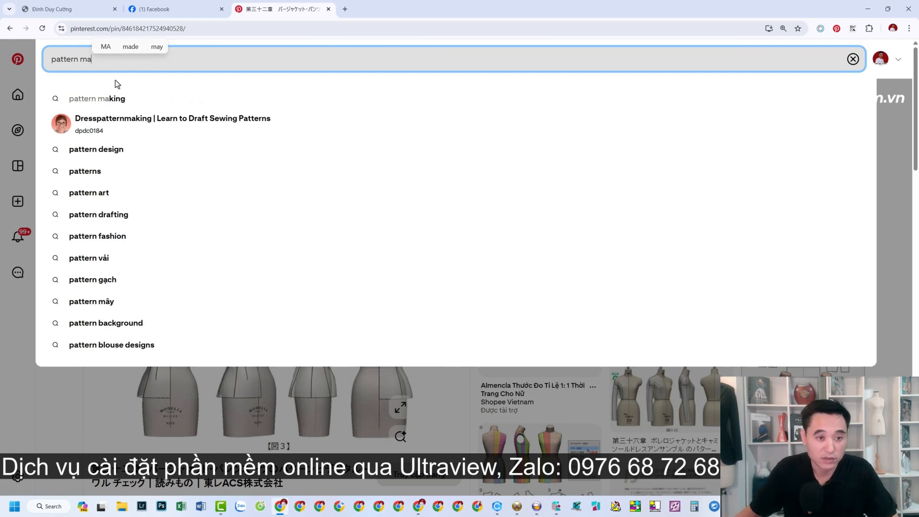
left_click(107, 99)
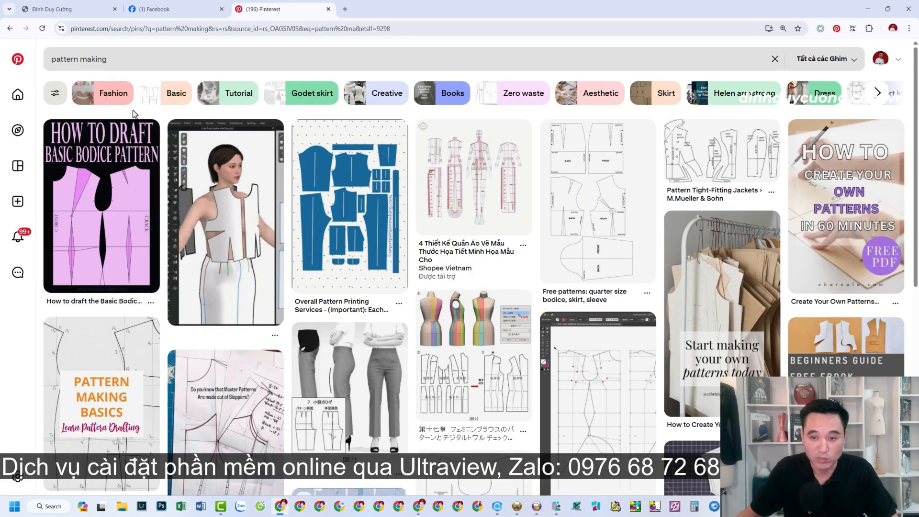
left_click(596, 220)
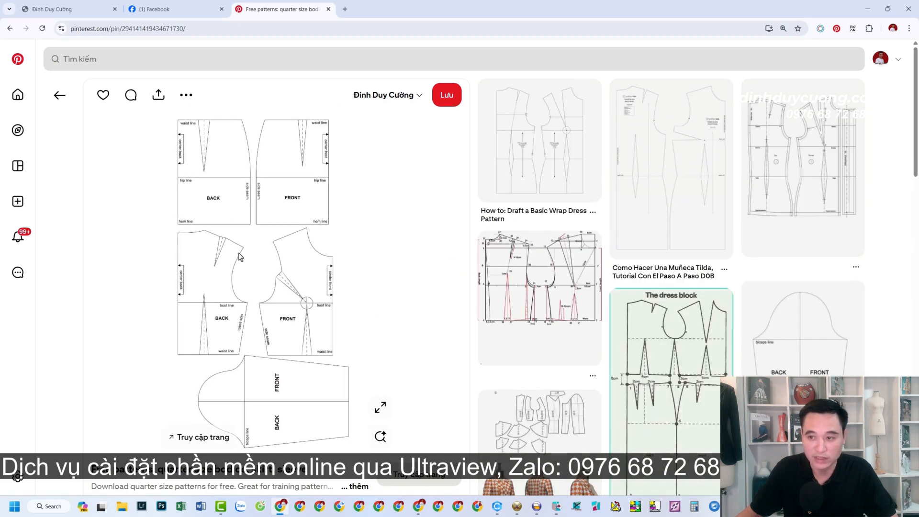
- Open the torso block pin "Como Hacer Una Muñeca Tilda" and save its image to the Desktop as 1
left_click(677, 151)
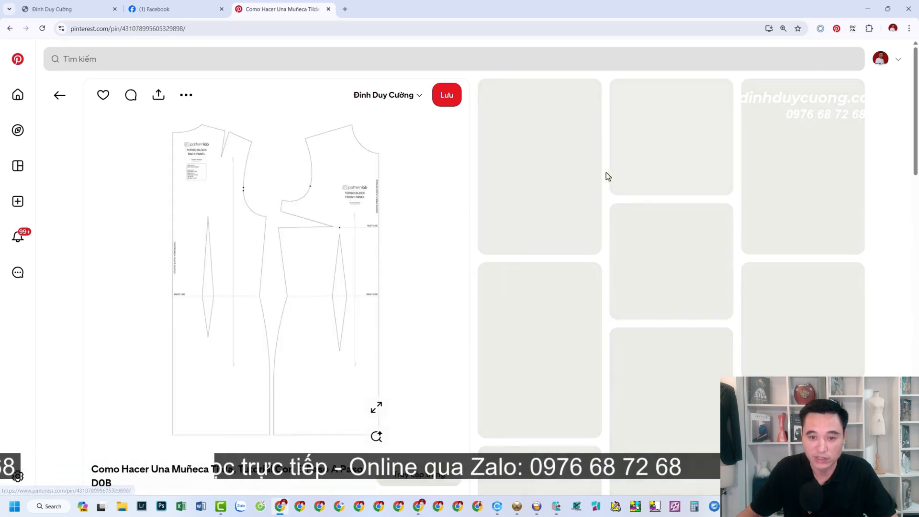
right_click(257, 189)
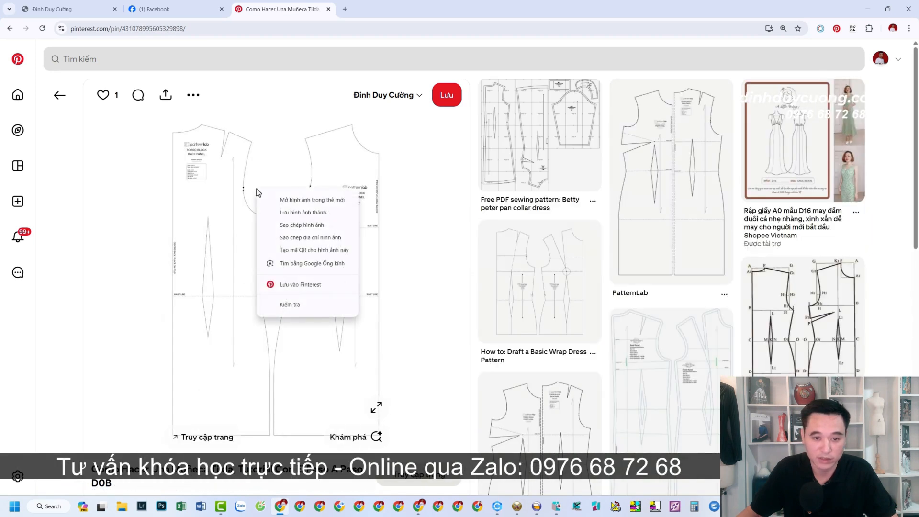
left_click(277, 213)
left_click(516, 269)
double_click(551, 269)
type("1")
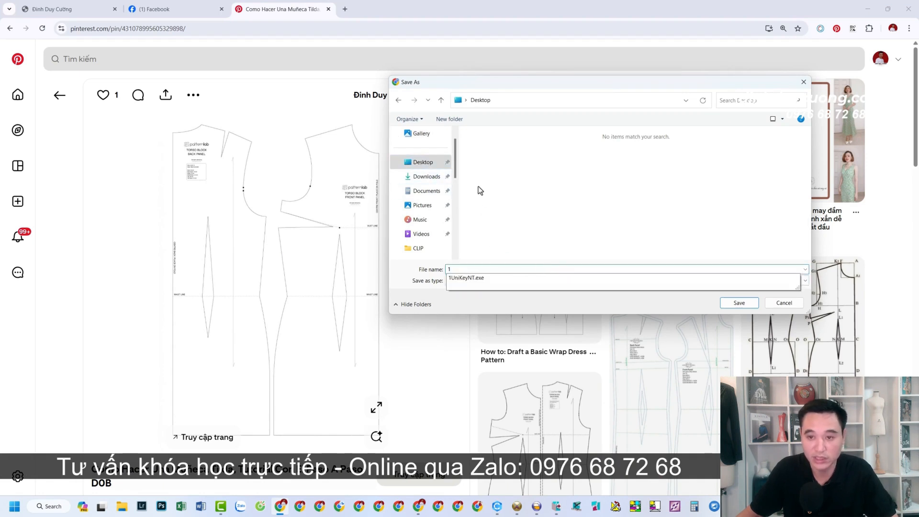
left_click(411, 268)
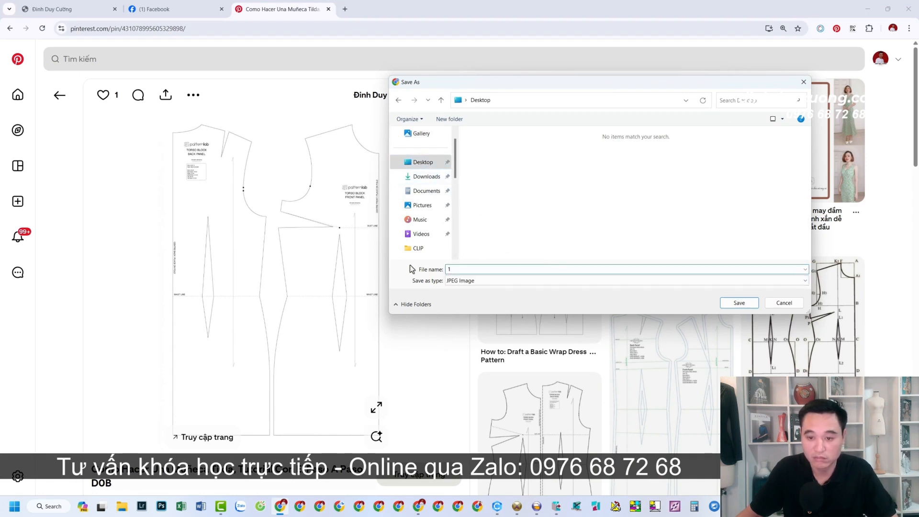
left_click(738, 302)
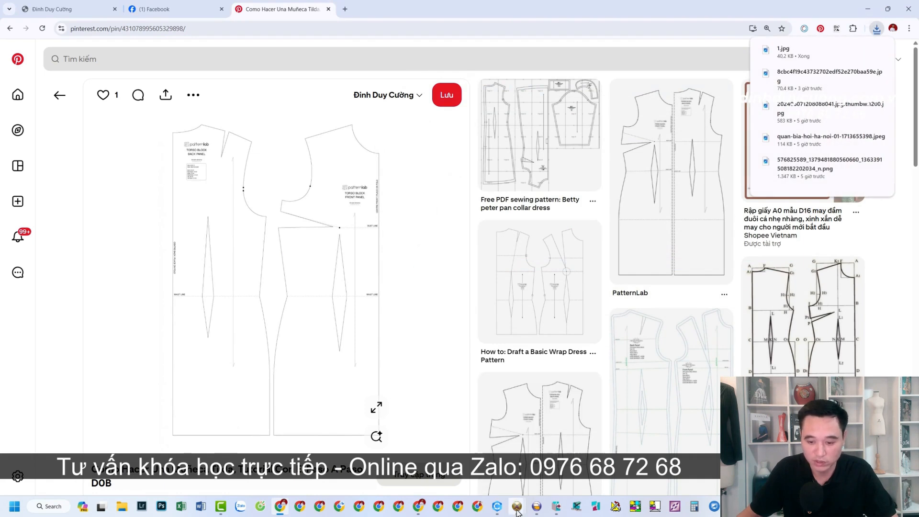
- Switch to Optitex PDS and create a rectangular piece with length 100 and width 100
mouse_move(517, 506)
left_click(563, 469)
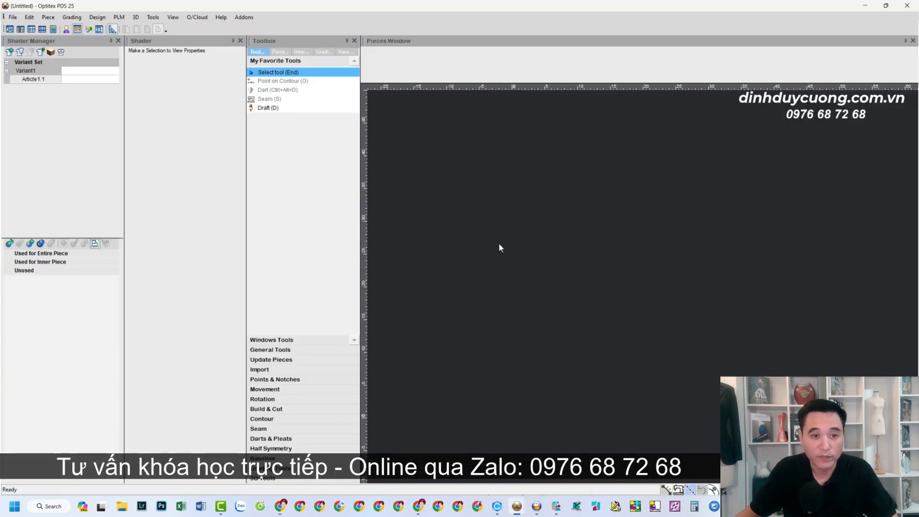
right_click(515, 169)
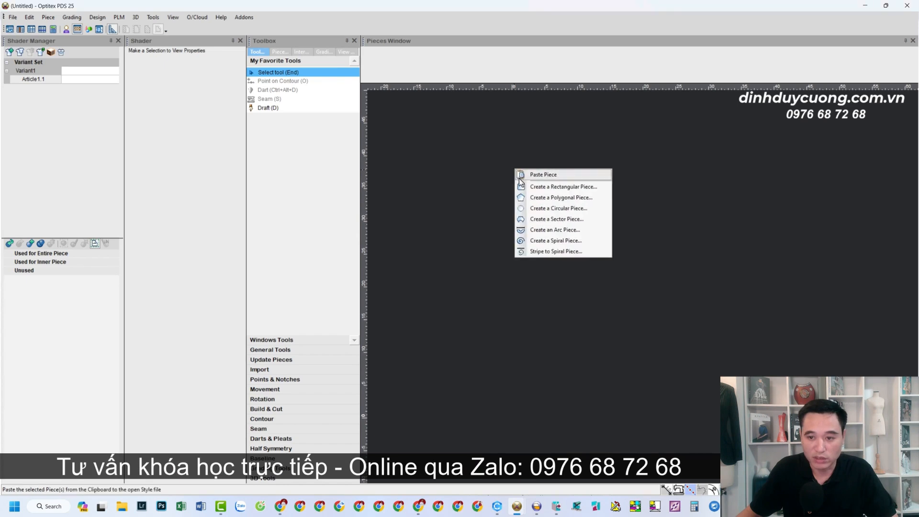
left_click(525, 187)
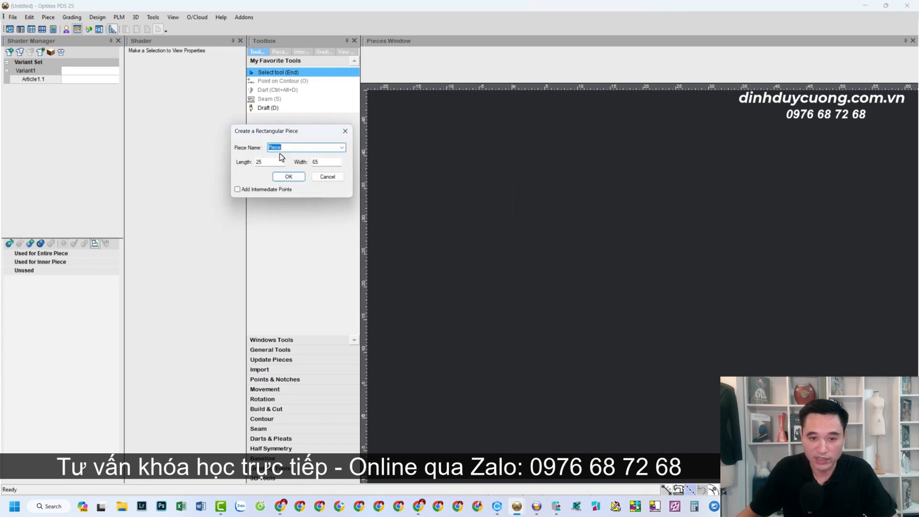
left_click_drag(284, 133, 446, 131)
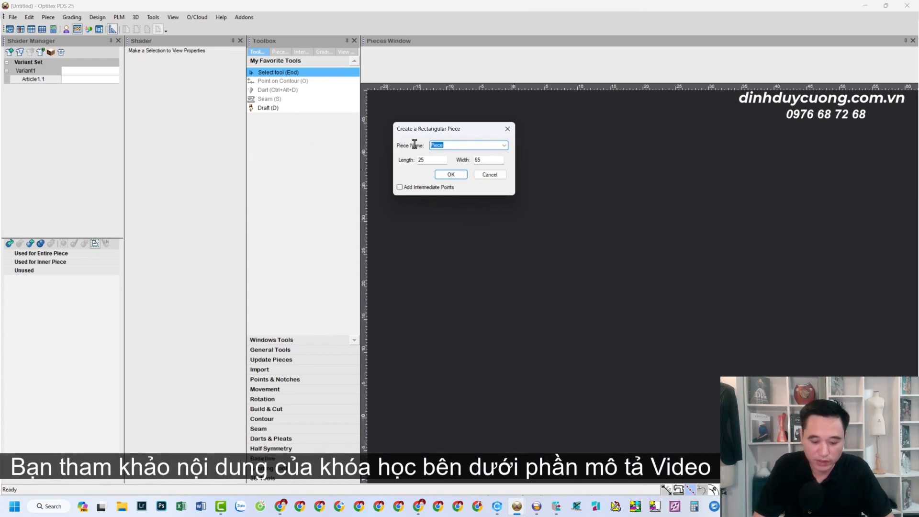
double_click(427, 160)
type("10")
key("Tab")
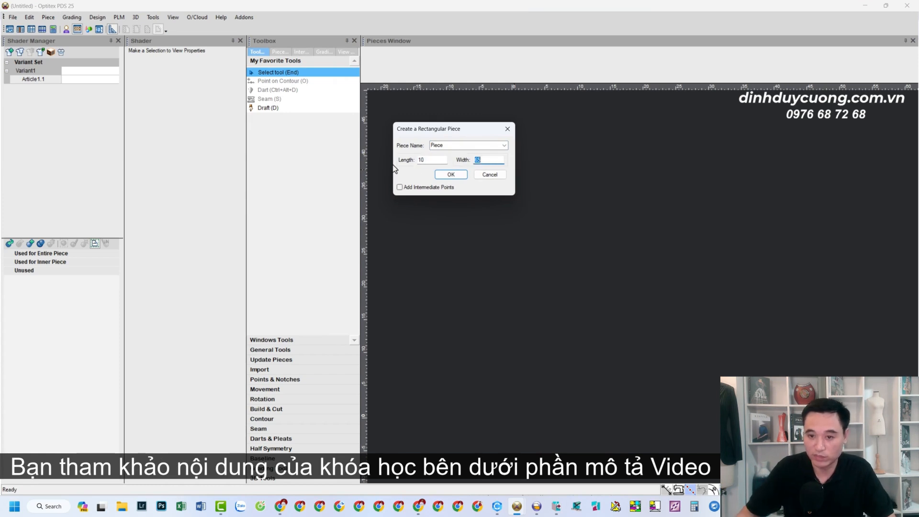
left_click(425, 162)
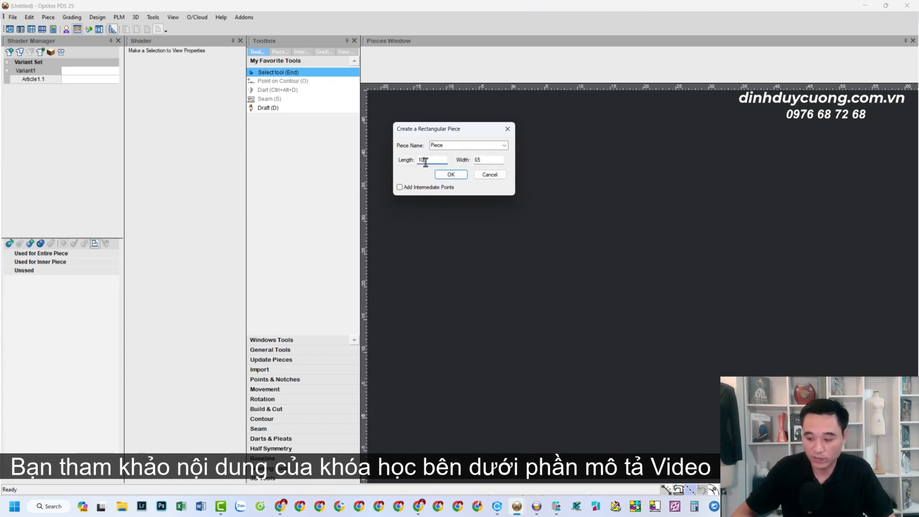
type("0")
key("Tab")
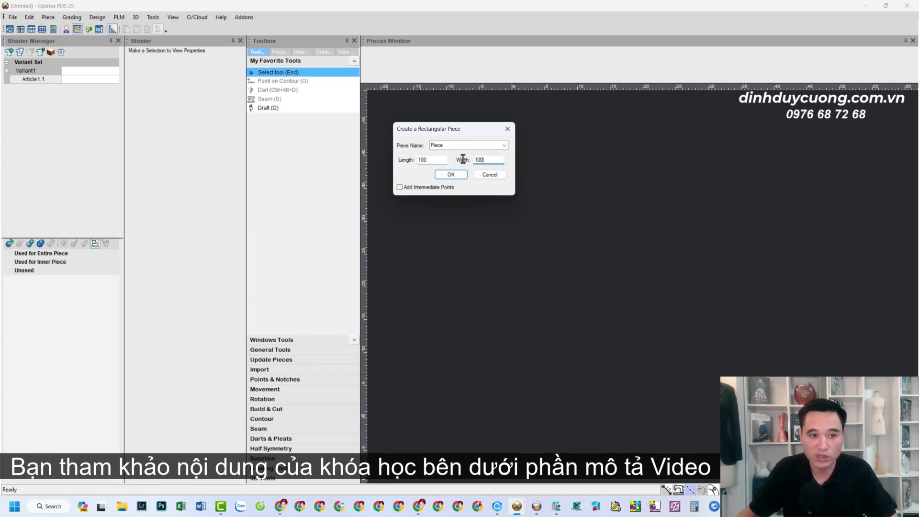
left_click(465, 174)
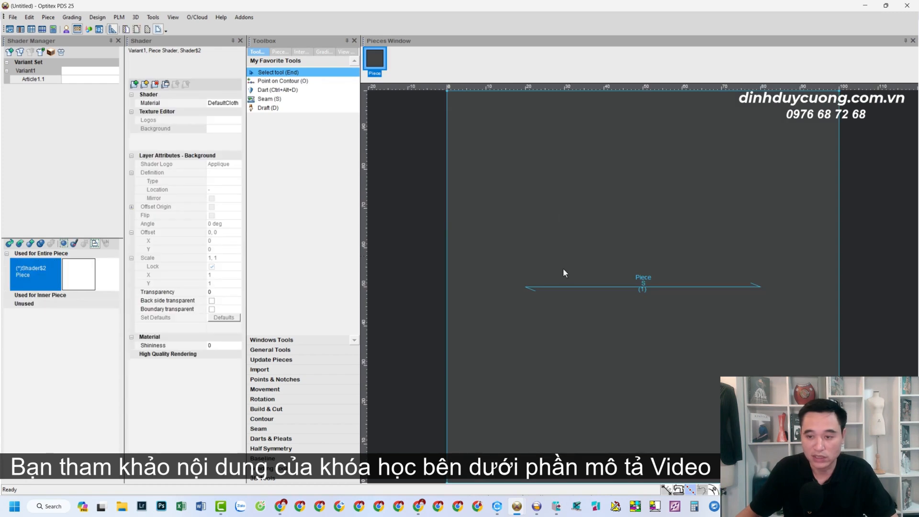
- Hide the piece's base/grain line in the view attributes and collapse the point, segment and base/grain line groups
scroll(644, 287, "up", 2)
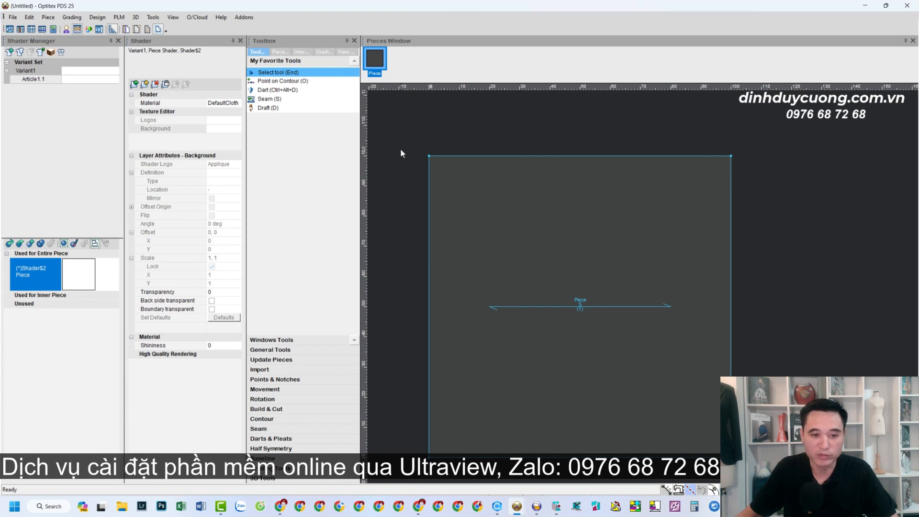
scroll(580, 268, "down", 2)
scroll(644, 292, "up", 1)
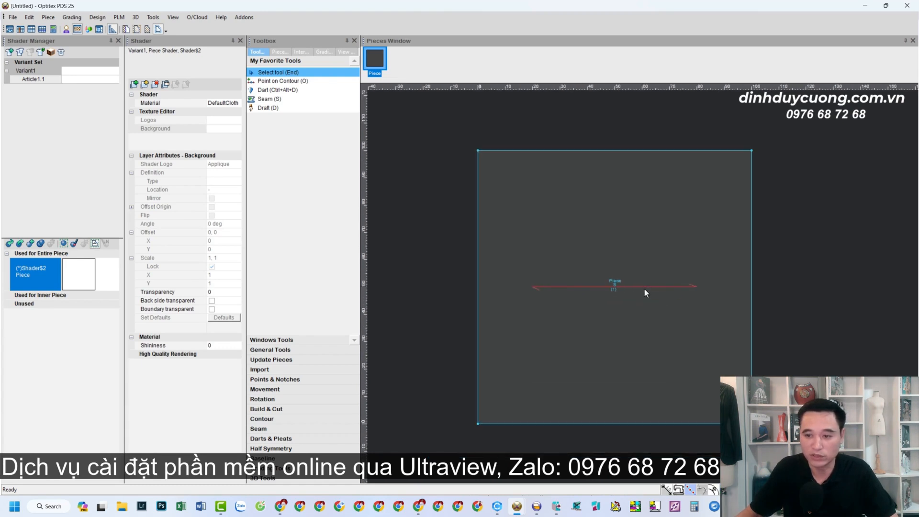
scroll(644, 289, "up", 1)
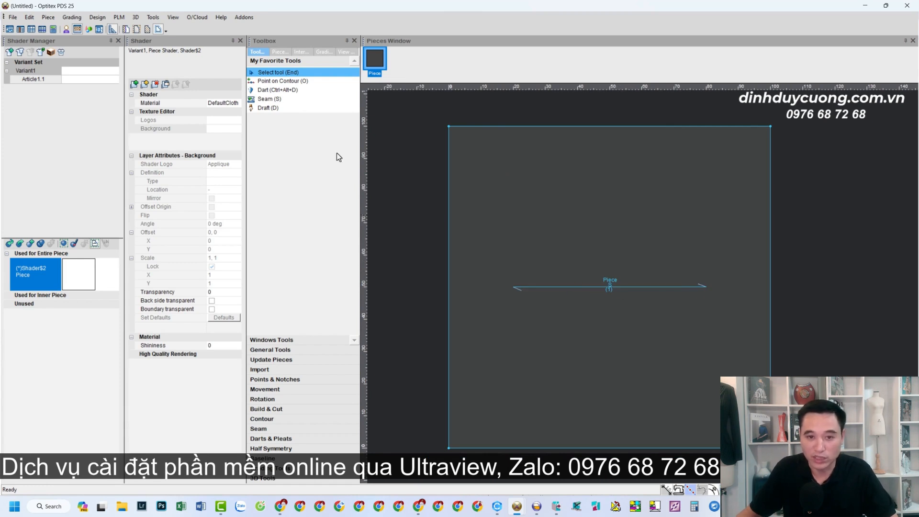
left_click(347, 52)
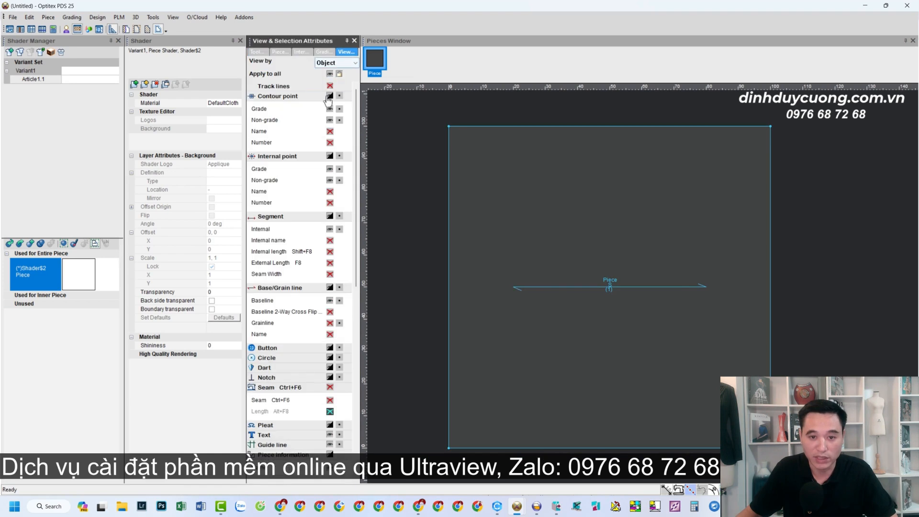
left_click(275, 98)
left_click(269, 109)
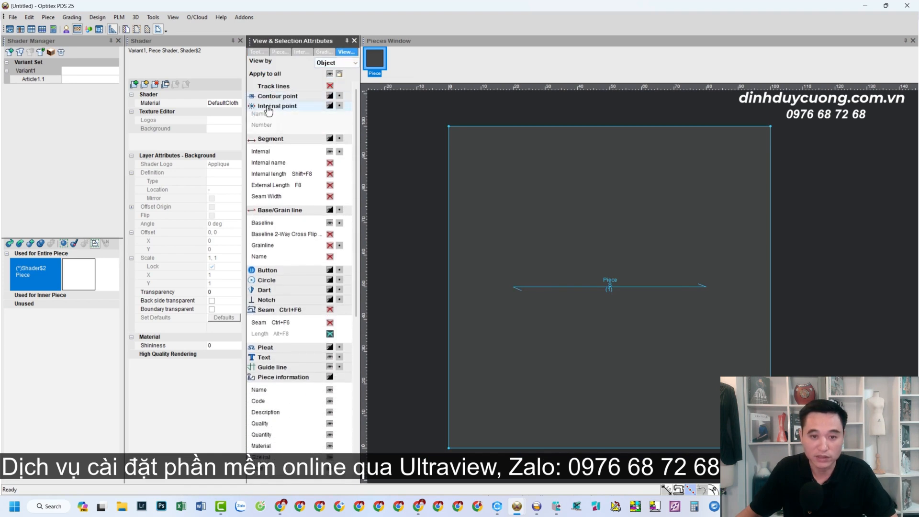
left_click(271, 116)
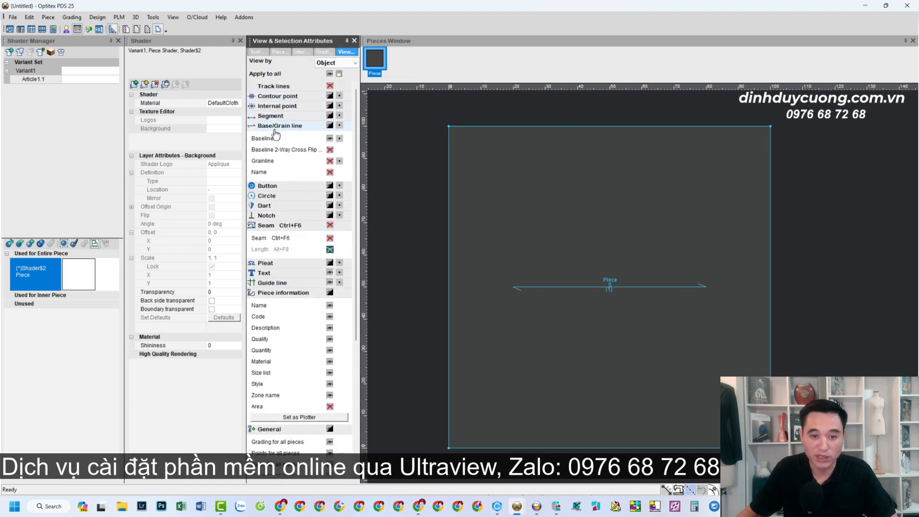
left_click(330, 138)
left_click(307, 127)
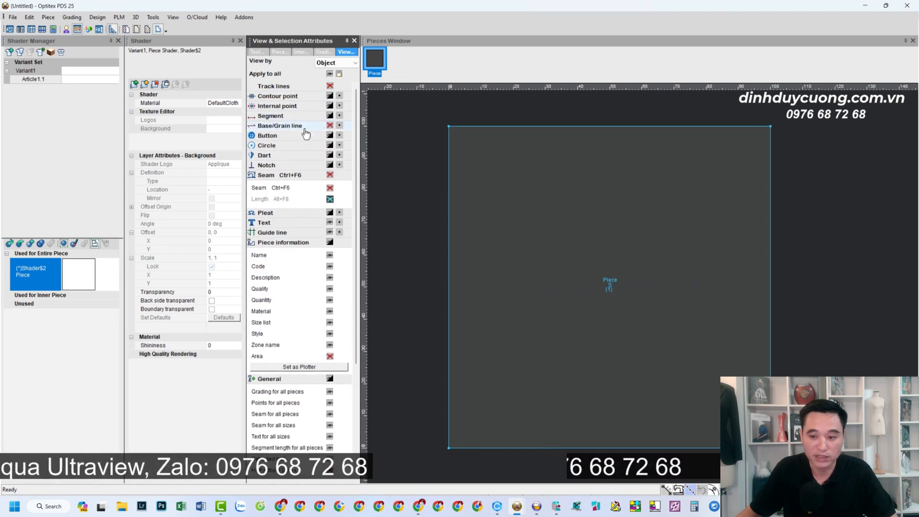
- Hide all piece information in the view attributes and collapse the Seam, Piece information and General groups
left_click(307, 175)
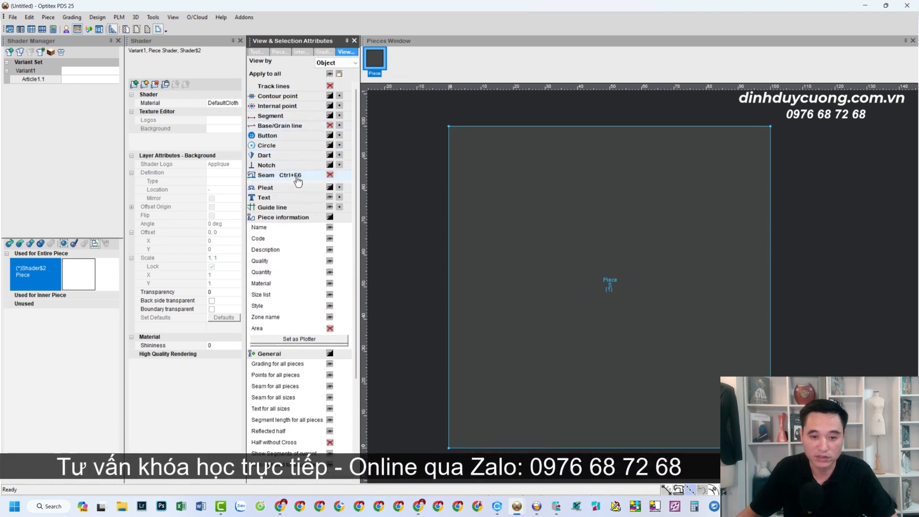
left_click(330, 214)
left_click(303, 215)
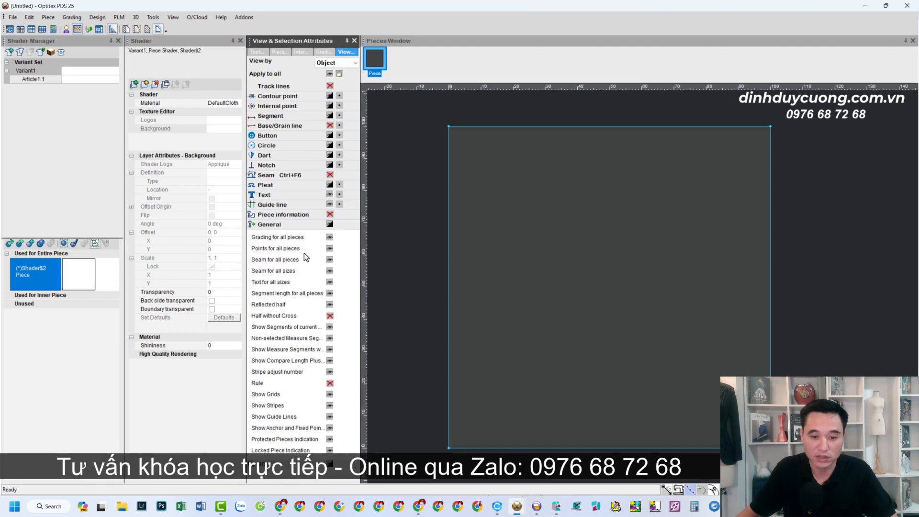
left_click(303, 225)
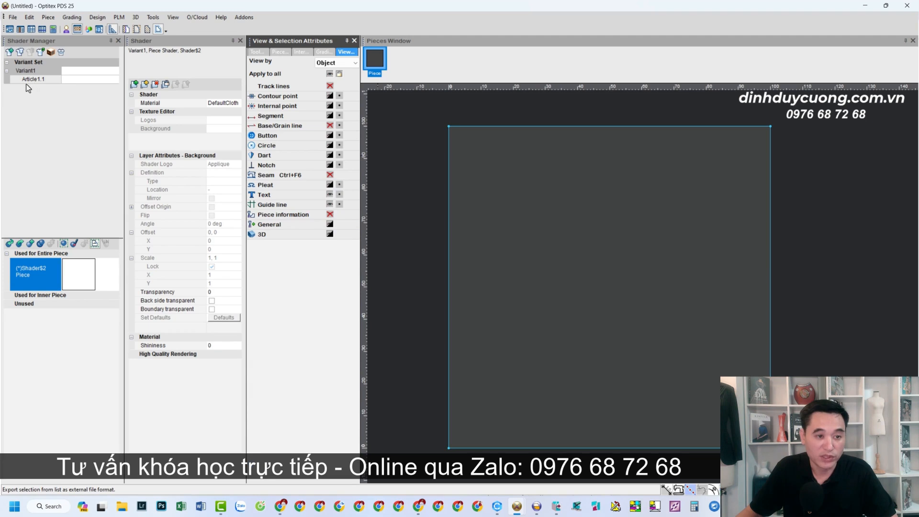
- Add a shader layer to Article1.1 using image 1 from the Desktop
left_click(71, 80)
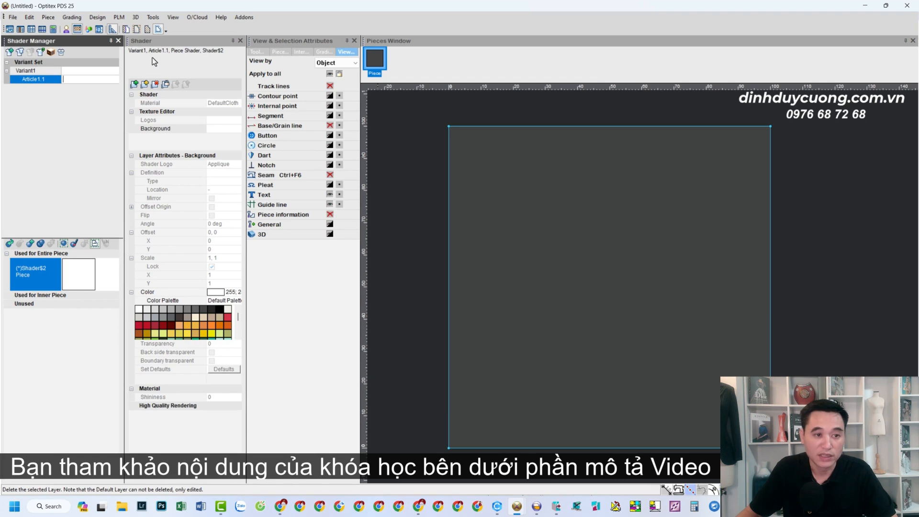
left_click(133, 85)
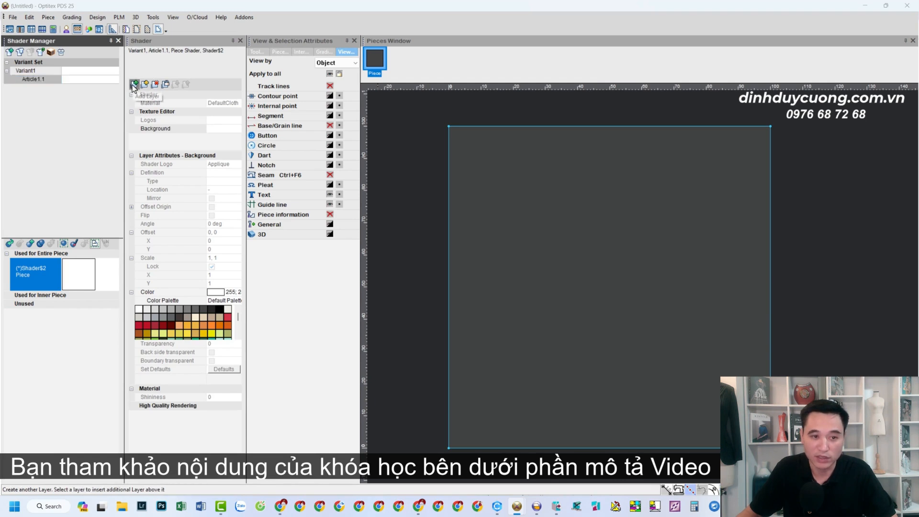
left_click(115, 93)
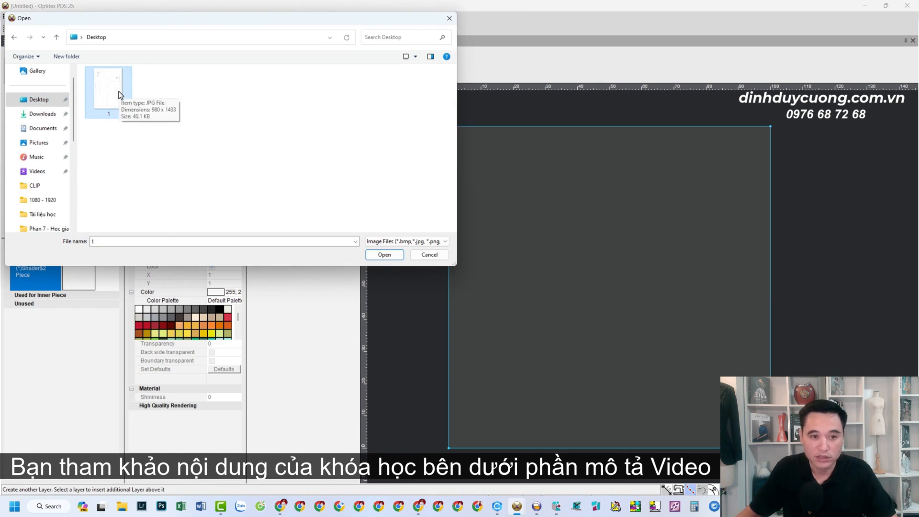
left_click(384, 254)
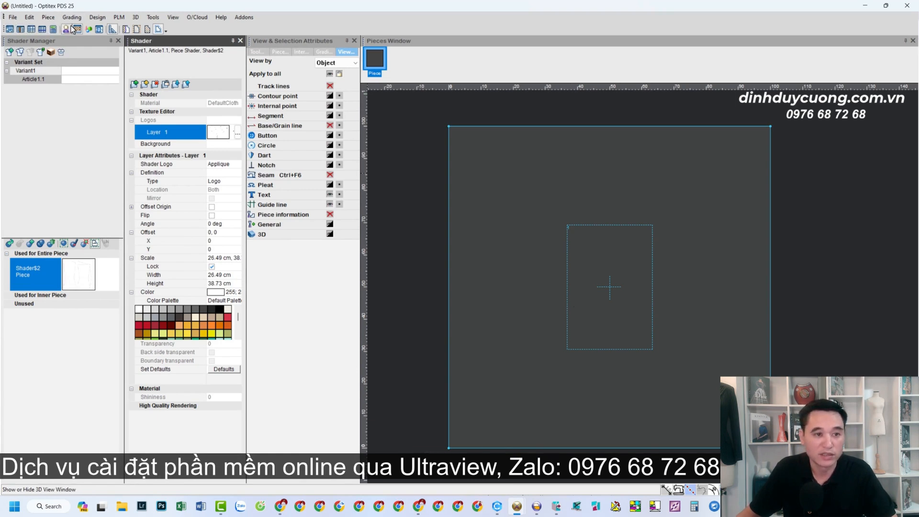
- Check the list of available toolbars and turn on the display of pattern shaders
right_click(359, 20)
right_click(450, 20)
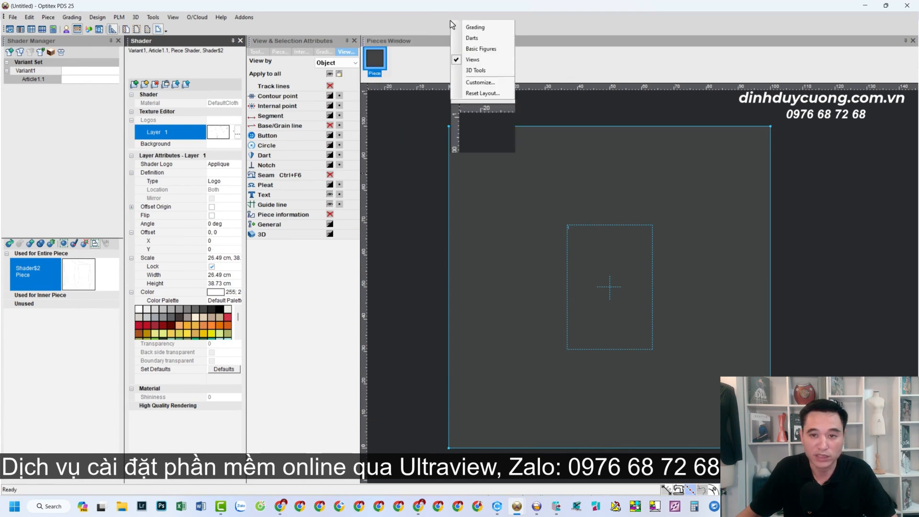
left_click(328, 22)
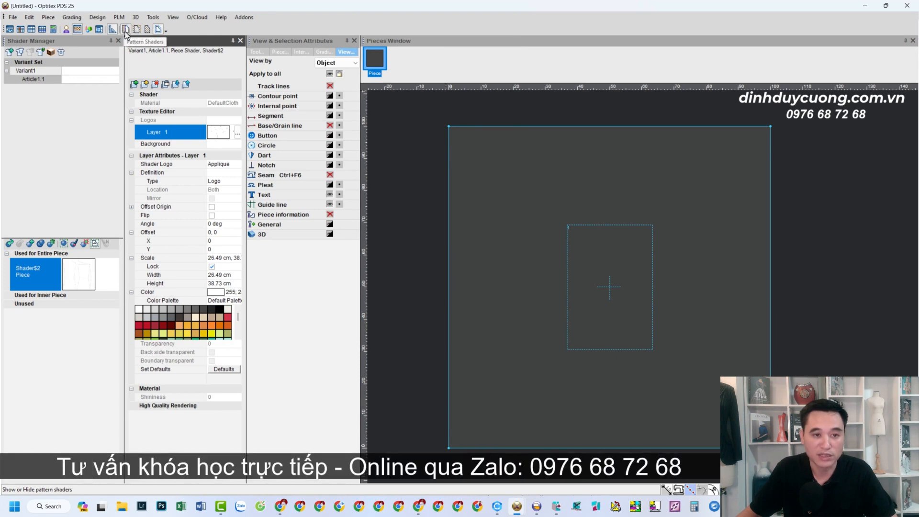
left_click(124, 30)
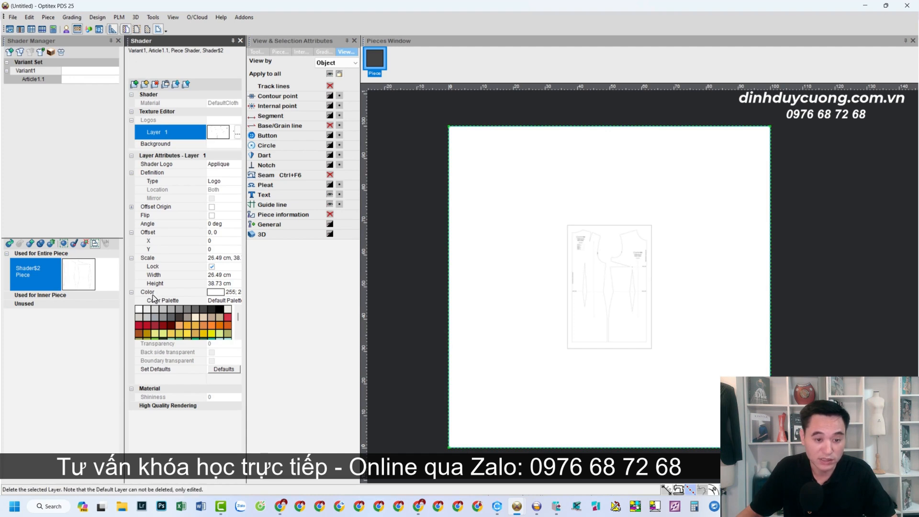
- Set the color of shader Layer 1 to gray
left_click(238, 294)
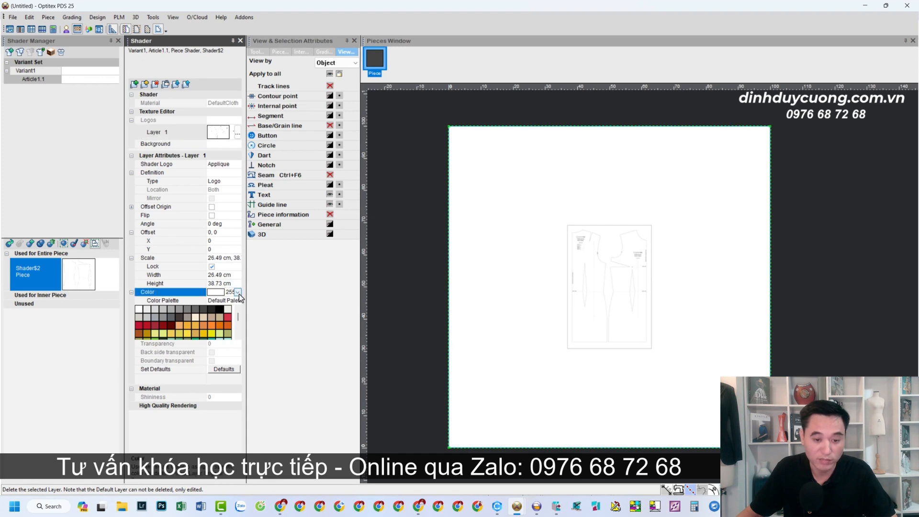
left_click(238, 293)
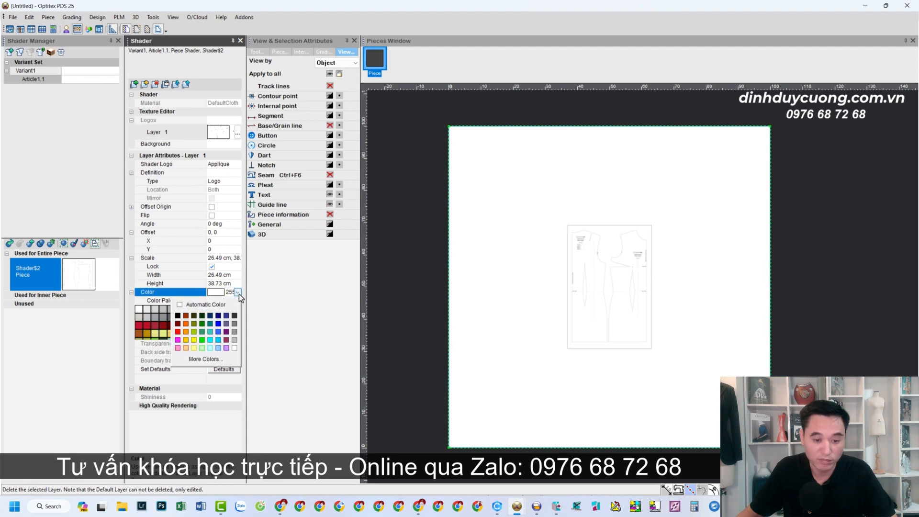
left_click(234, 324)
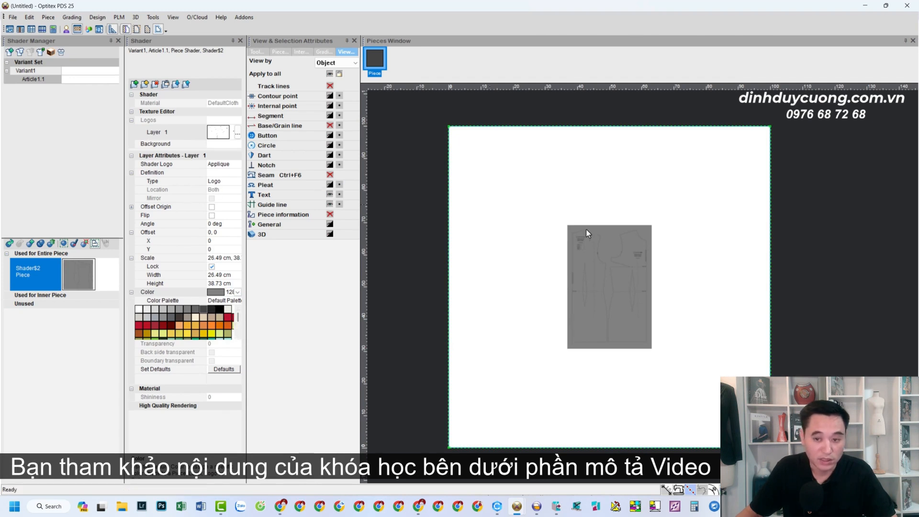
- Set the scale width of shader Layer 1 to 60 cm with the proportions locked
scroll(651, 272, "up", 2)
scroll(664, 266, "down", 1)
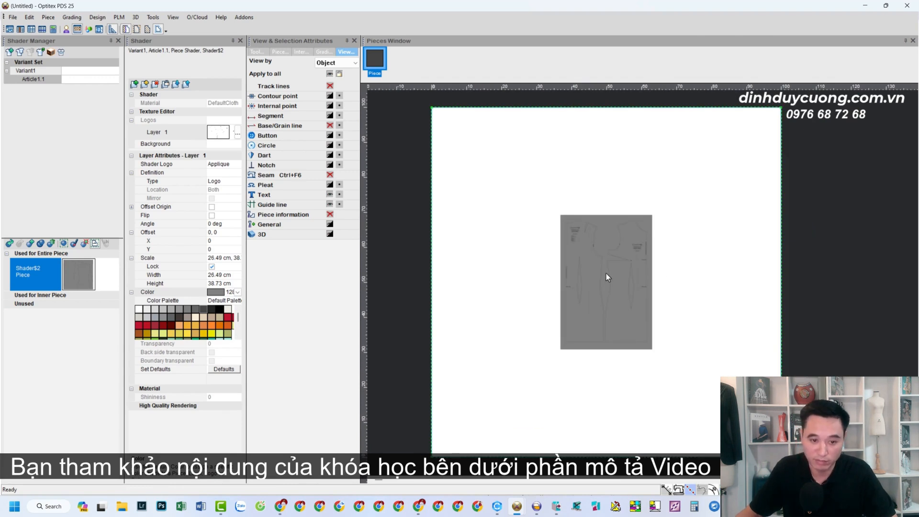
left_click(132, 258)
left_click(132, 258)
left_click(132, 258)
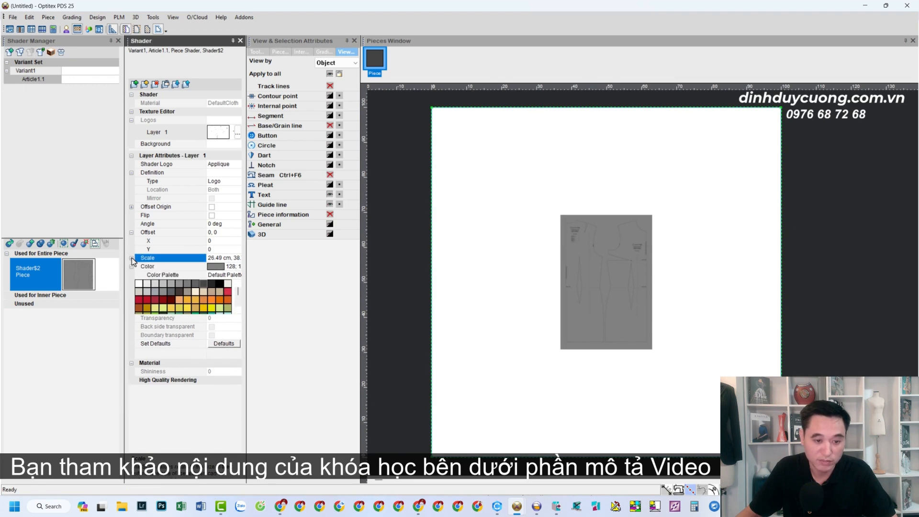
left_click(131, 258)
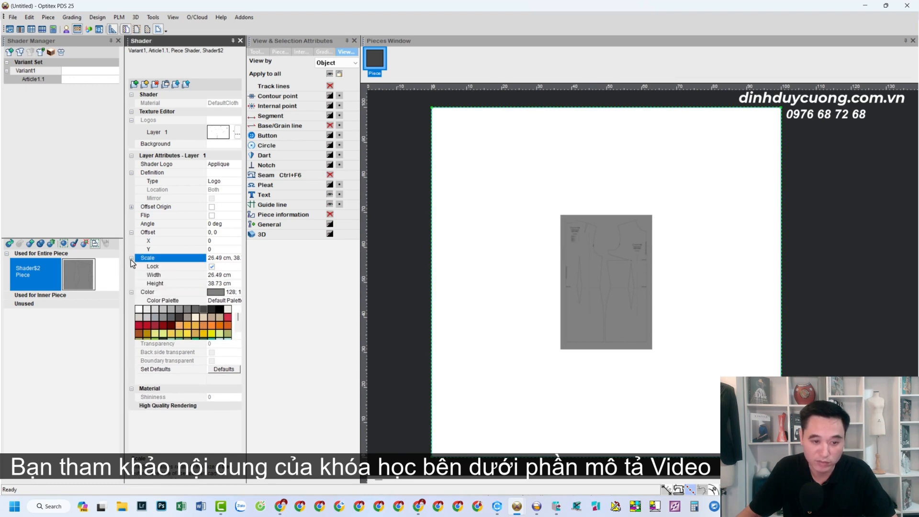
left_click(228, 276)
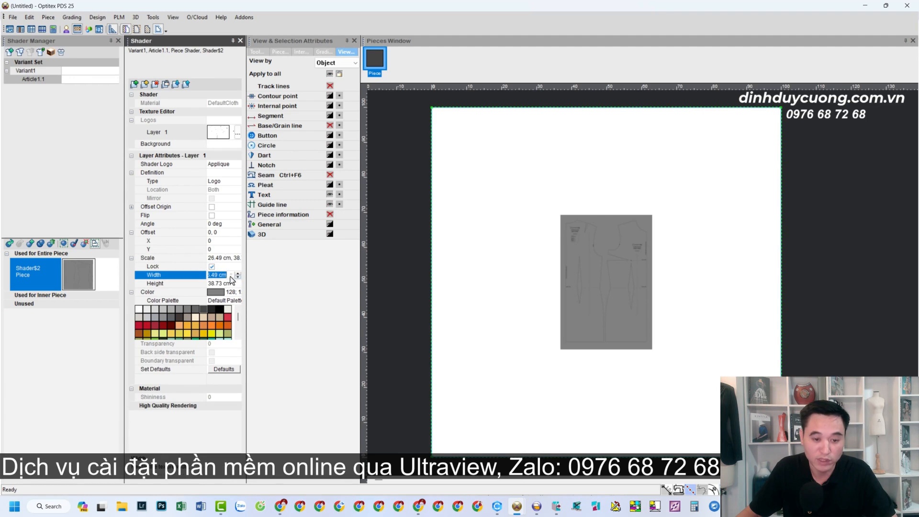
left_click(228, 280)
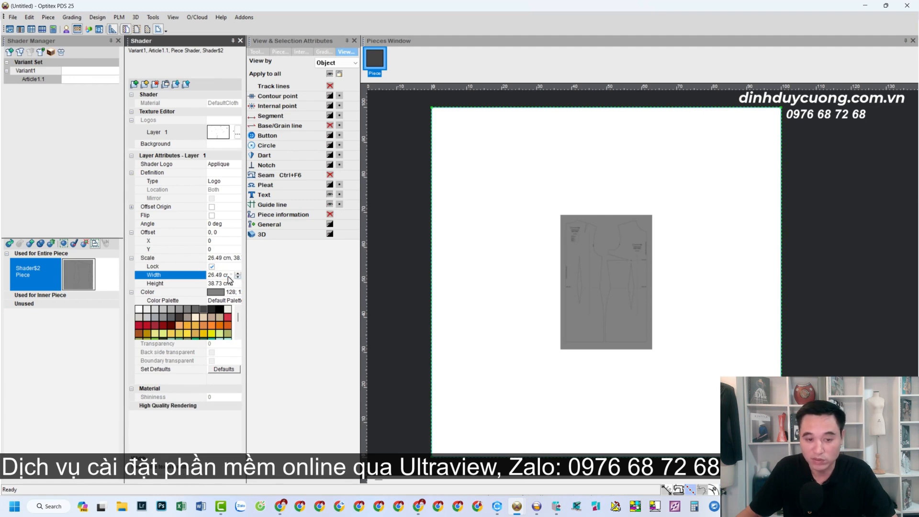
left_click(188, 277)
type("60")
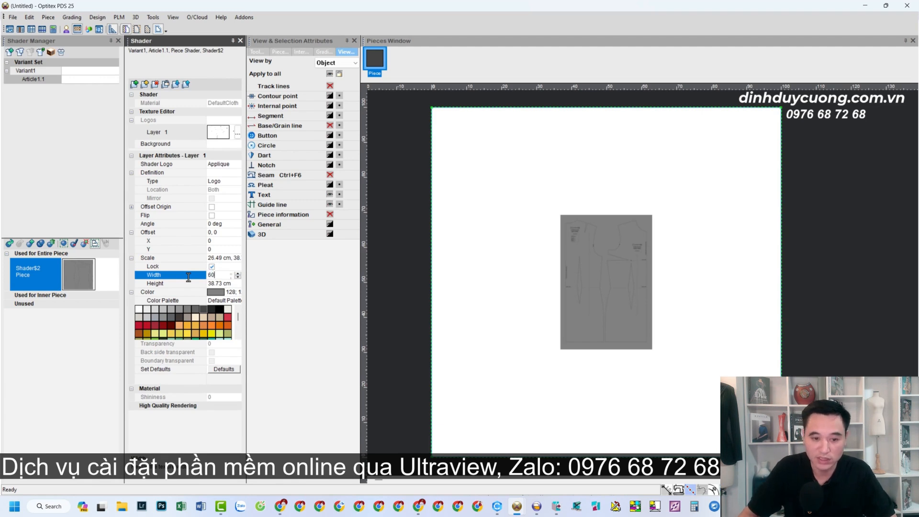
key("Return")
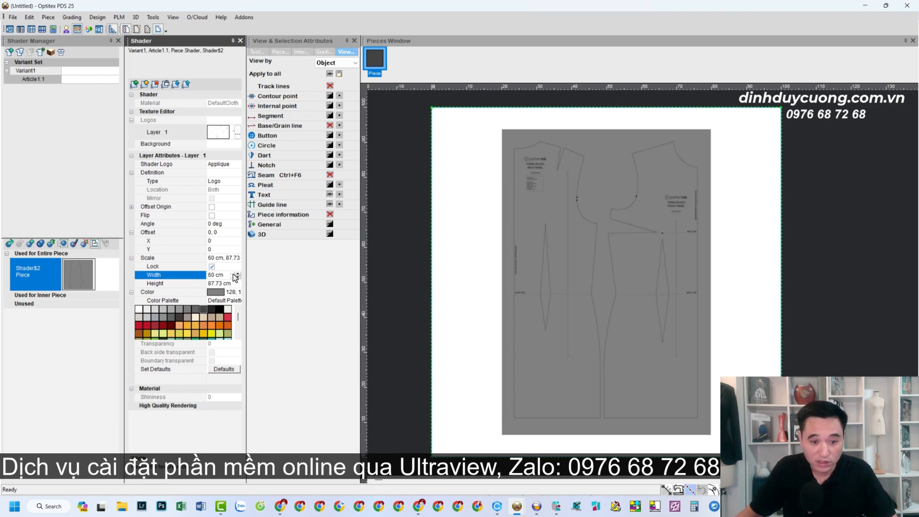
- Add a horizontal guide line at the torso block's shoulder, plus horizontal guides at distances -70 and -40 from it
left_click(686, 98)
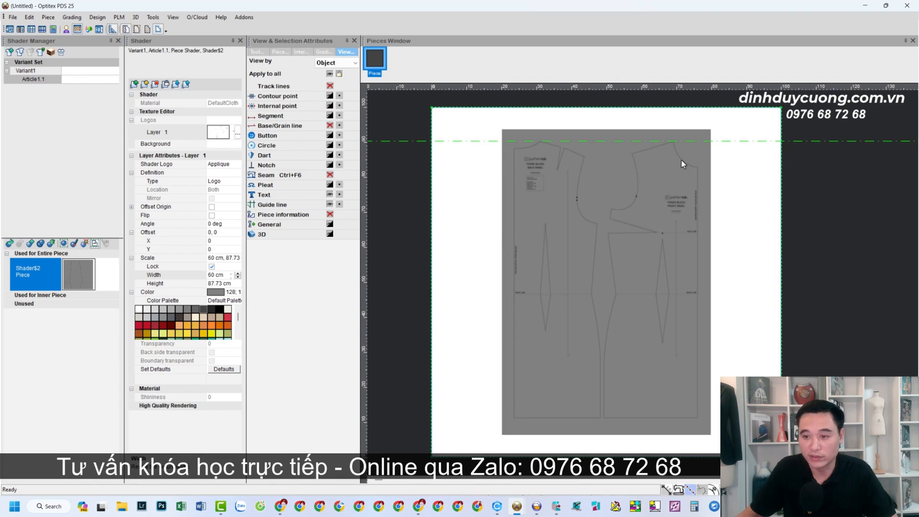
double_click(733, 142)
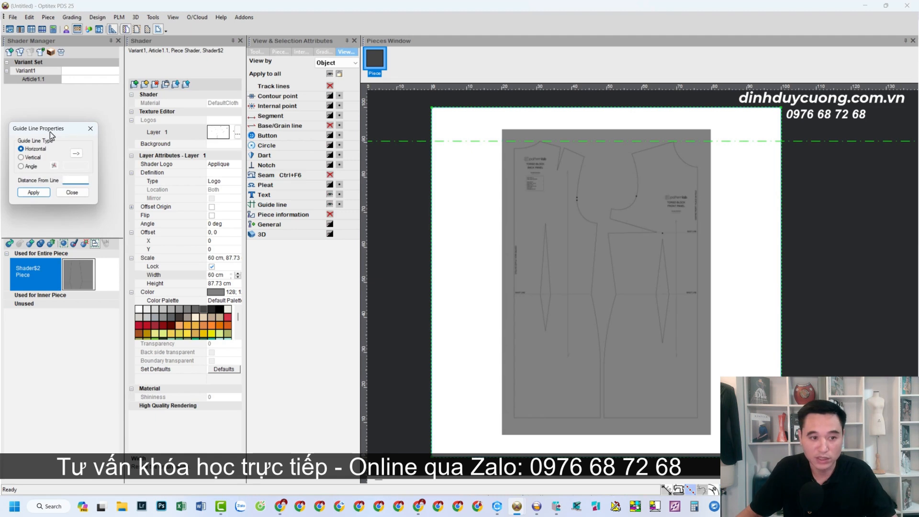
left_click_drag(50, 133, 579, 183)
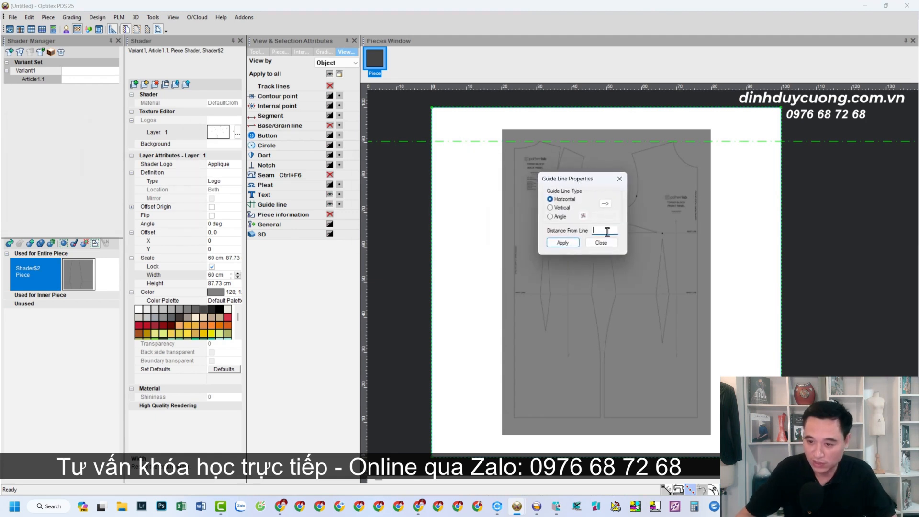
type("-70")
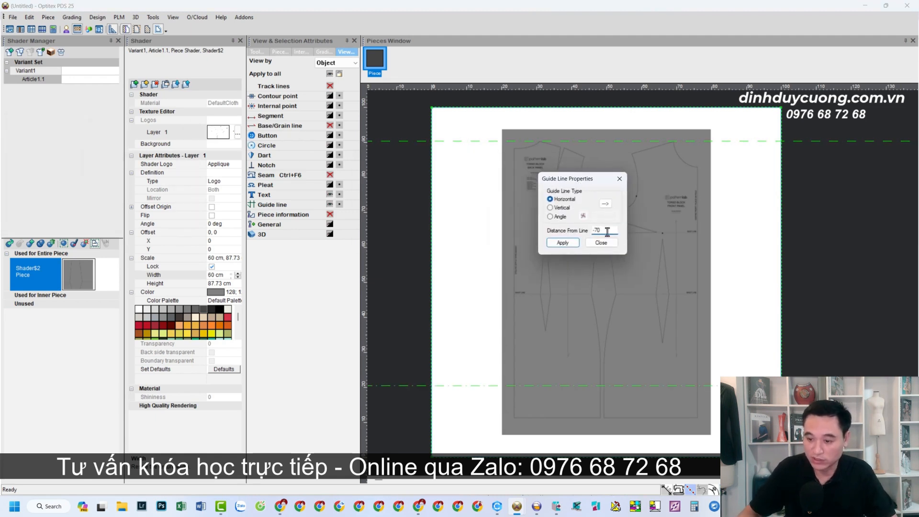
left_click(601, 243)
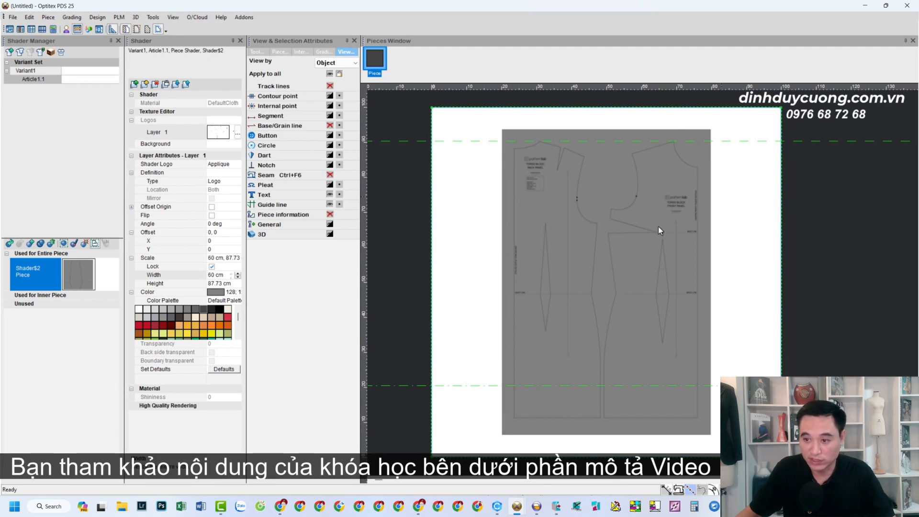
double_click(818, 142)
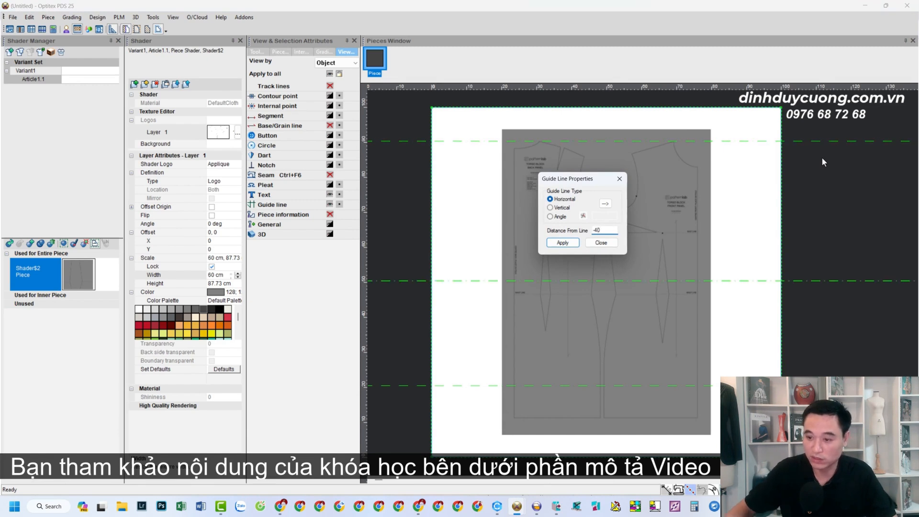
left_click(601, 243)
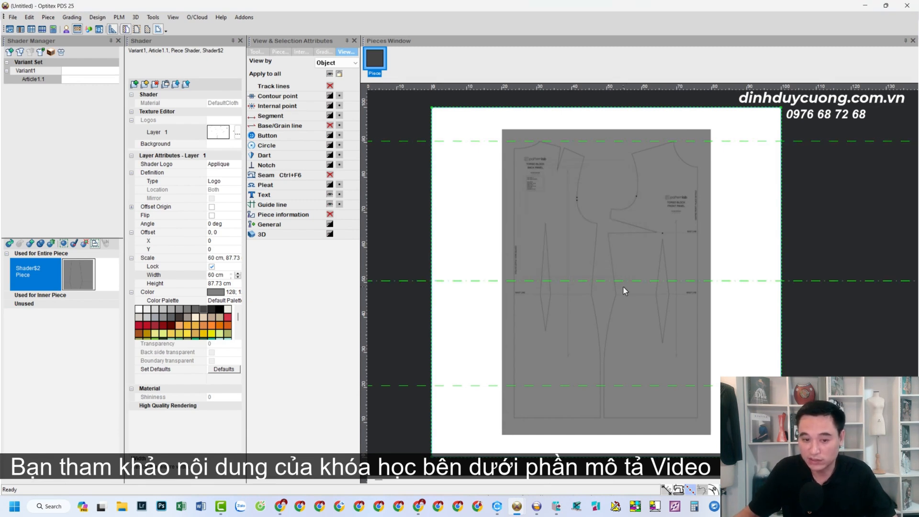
- Reduce the layer's scale width to 52 cm and move the upper guide line to the block's shoulder point
left_click(237, 277)
left_click(238, 277)
left_click(238, 277)
left_click(238, 277)
left_click(238, 277)
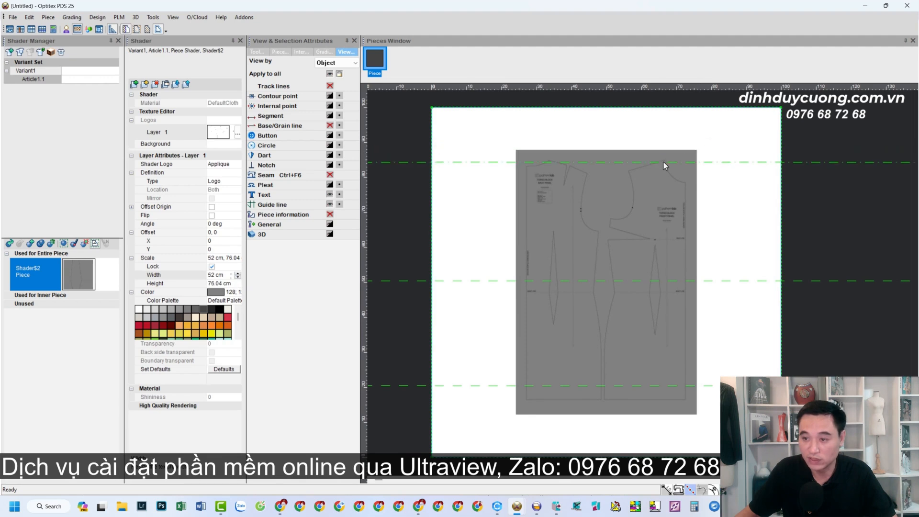
scroll(648, 197, "up", 2)
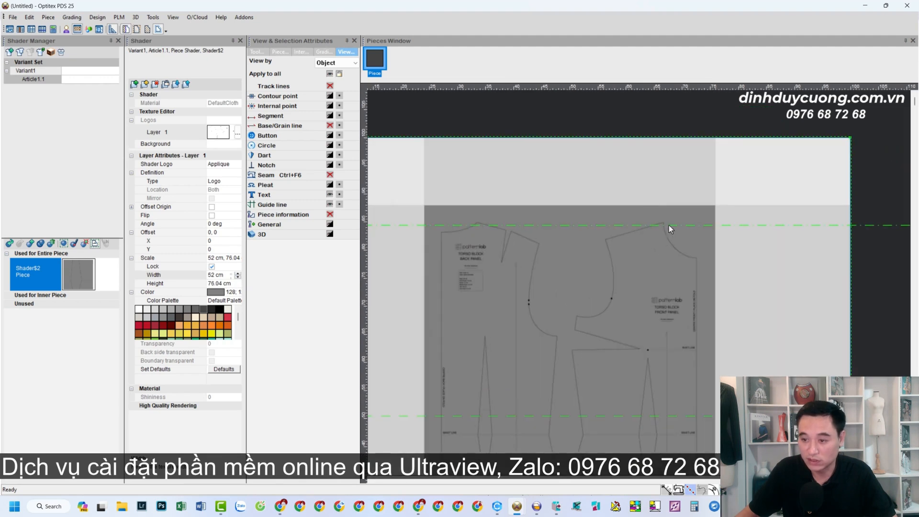
scroll(642, 282, "down", 2)
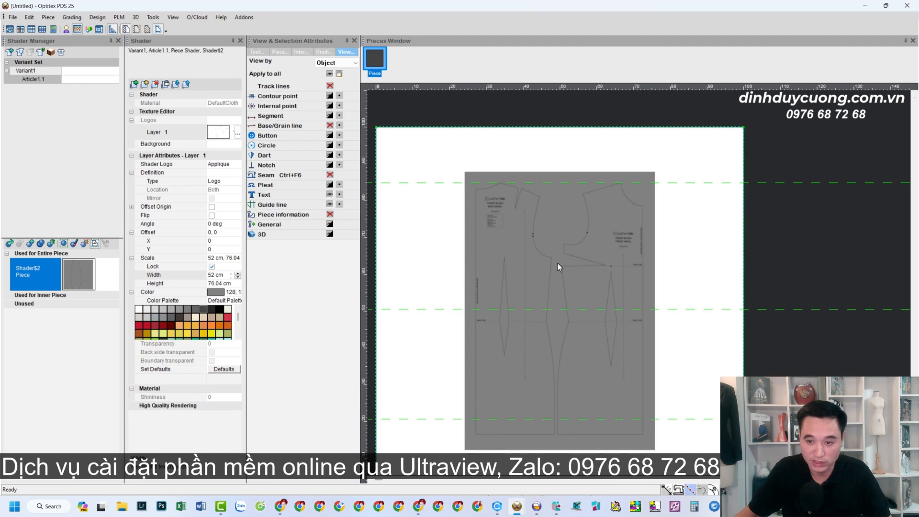
- Set the layer's scale width to 47 cm and align the guide lines with the block's shoulder and waist line
left_click_drag(563, 266, 575, 234)
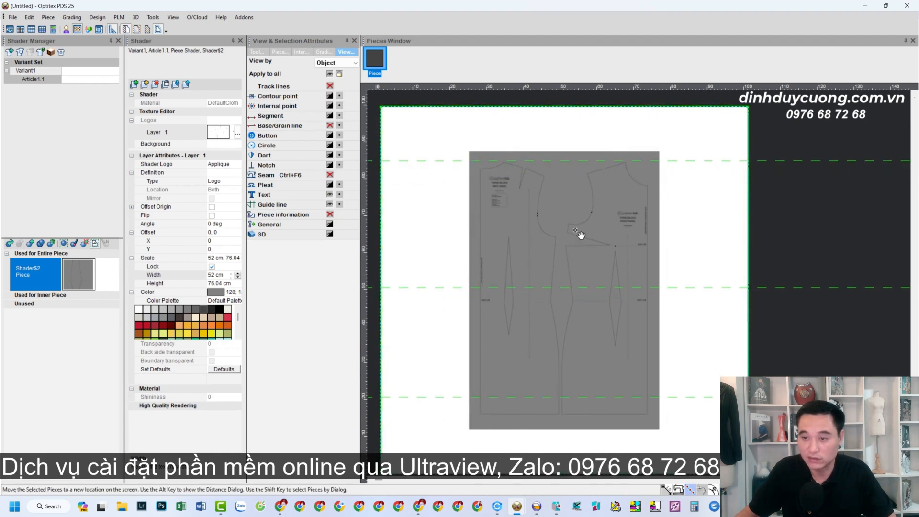
scroll(622, 275, "up", 1)
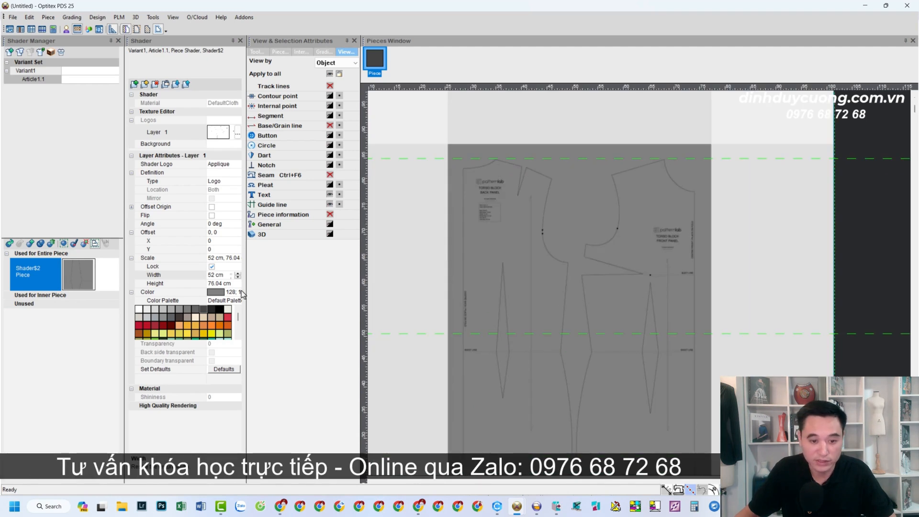
left_click(237, 277)
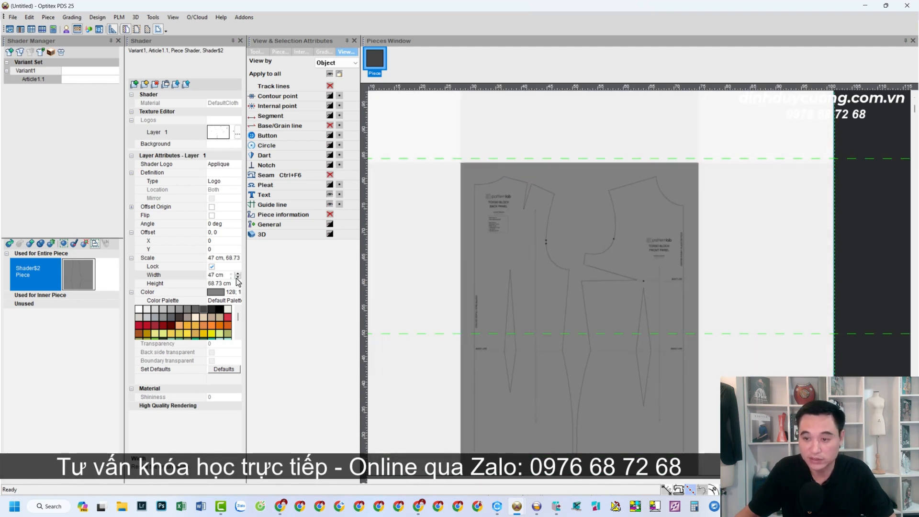
left_click_drag(613, 294, 618, 287)
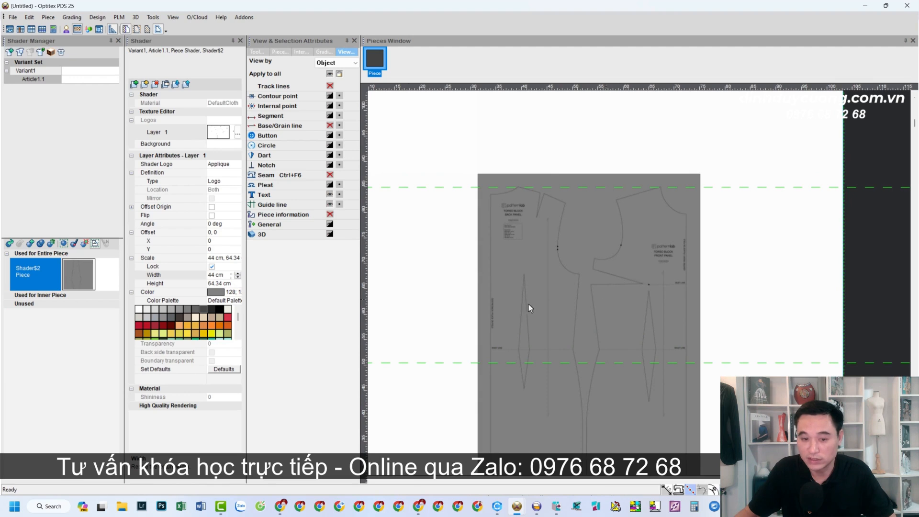
left_click(237, 273)
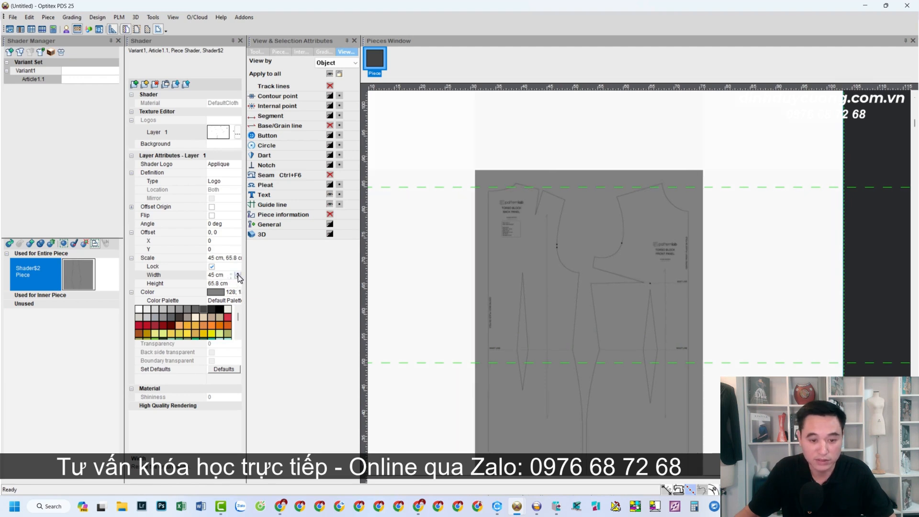
left_click(237, 274)
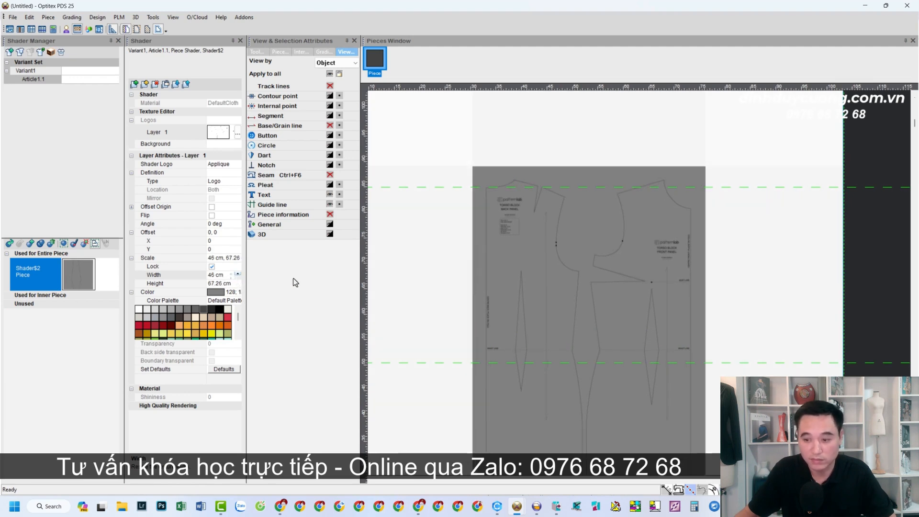
left_click(238, 274)
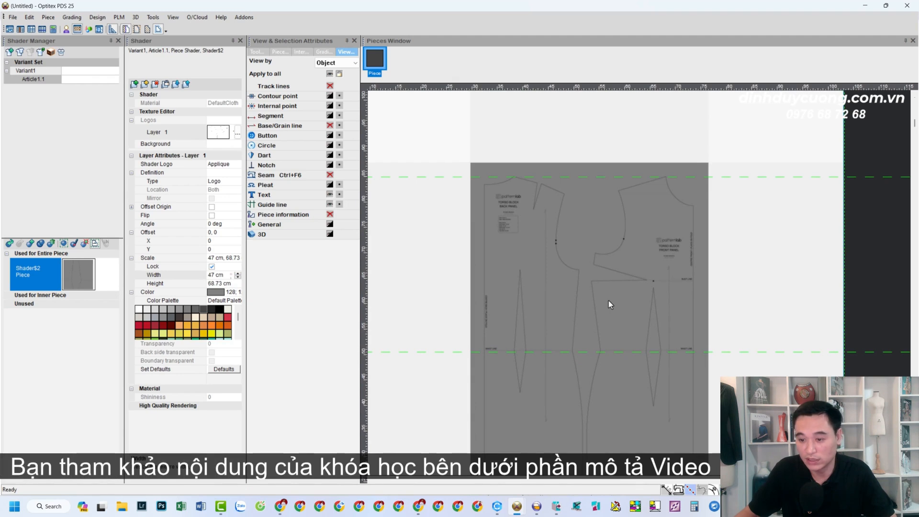
scroll(608, 300, "down", 2)
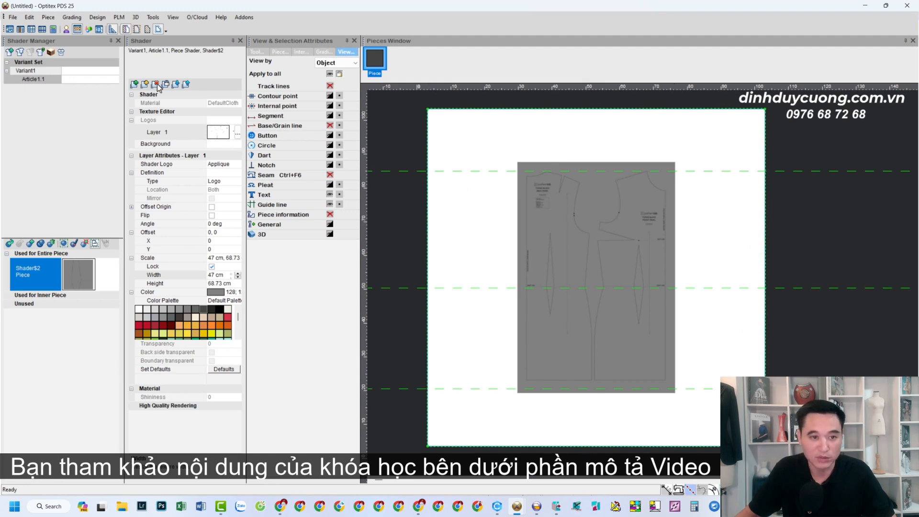
- Use Extend in Parallel on the piece's right edge with an amount of -20
left_click(257, 52)
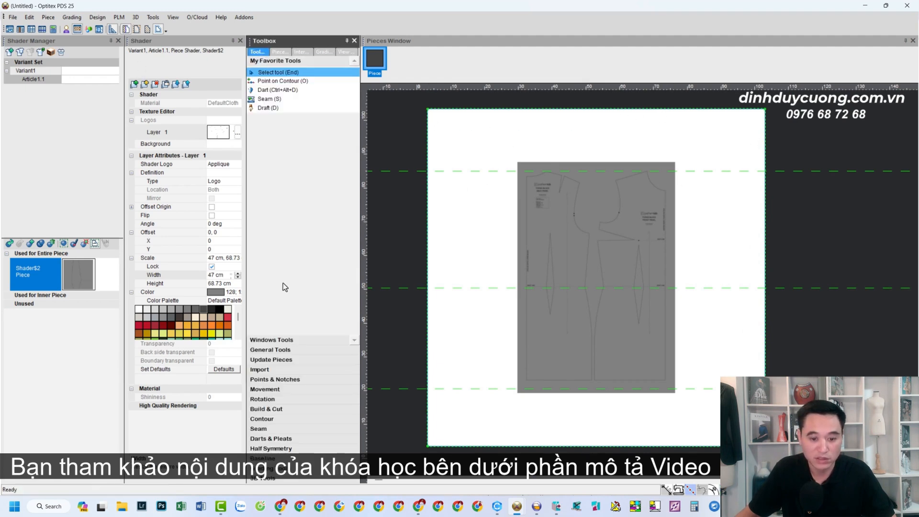
left_click(275, 419)
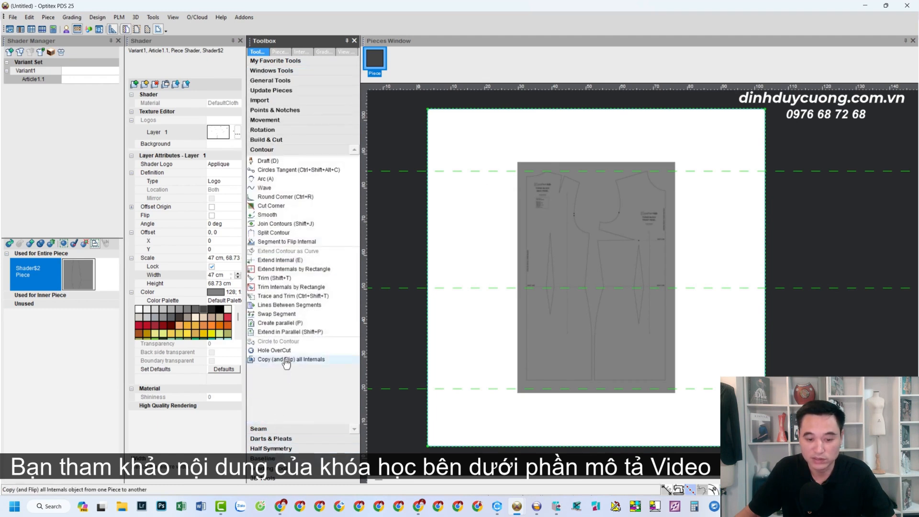
left_click(287, 332)
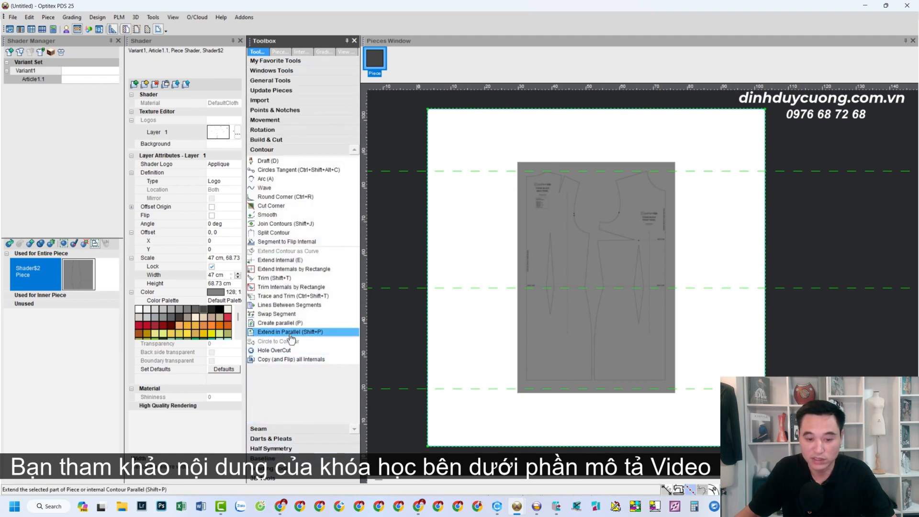
left_click(761, 109)
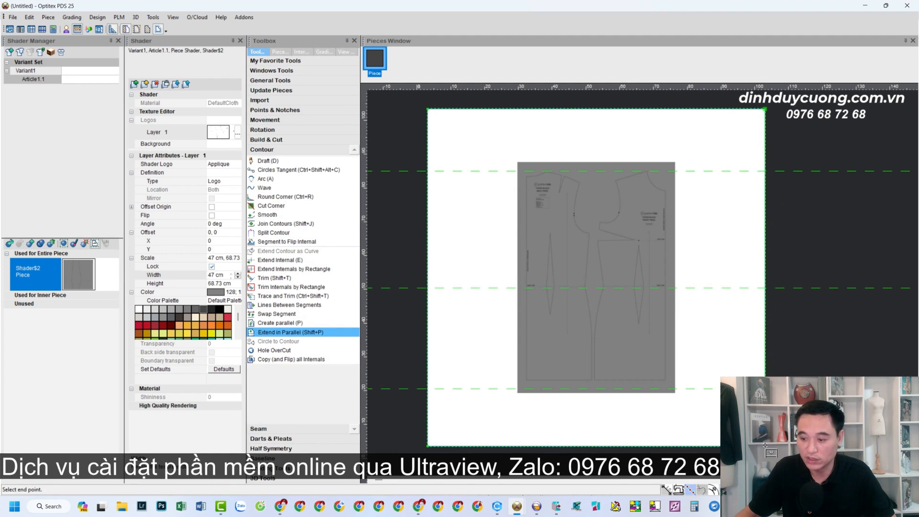
left_click(765, 446)
left_click_drag(135, 100, 470, 94)
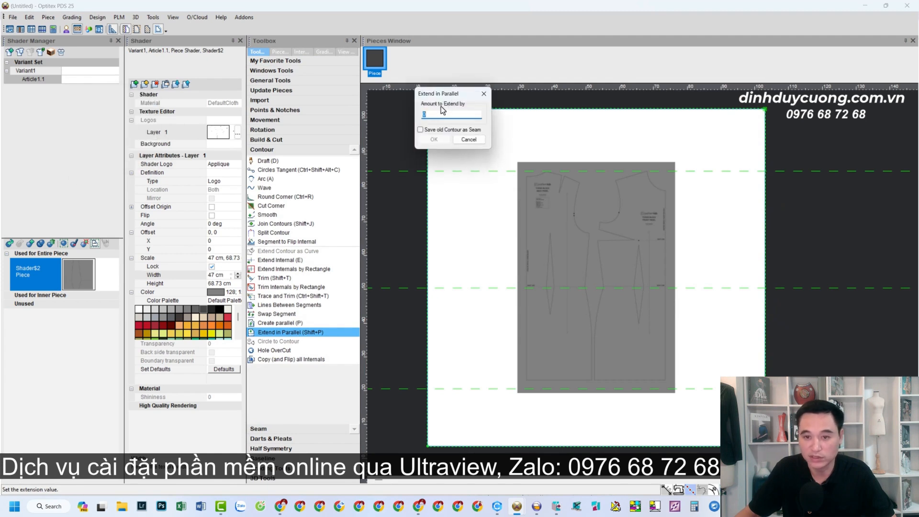
type("-20")
key("Return")
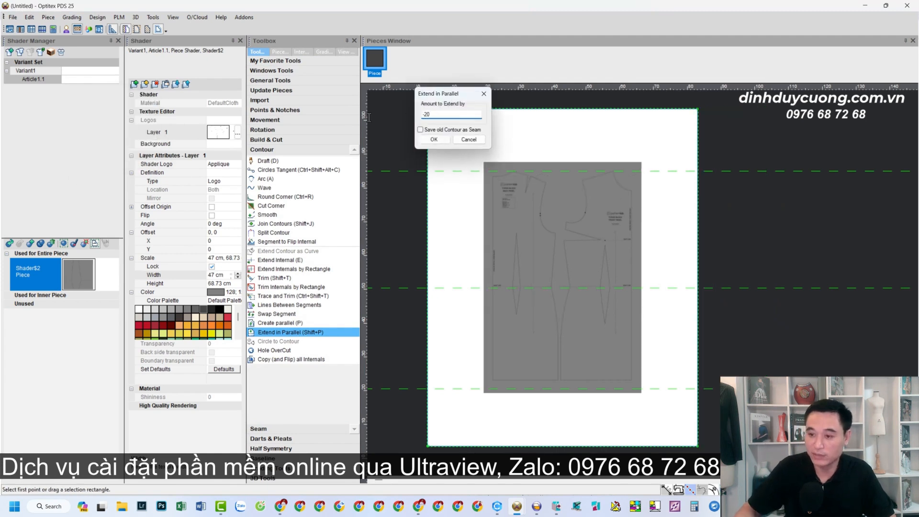
- Extend the shortened piece's right edge in parallel by another -20
left_click(698, 109)
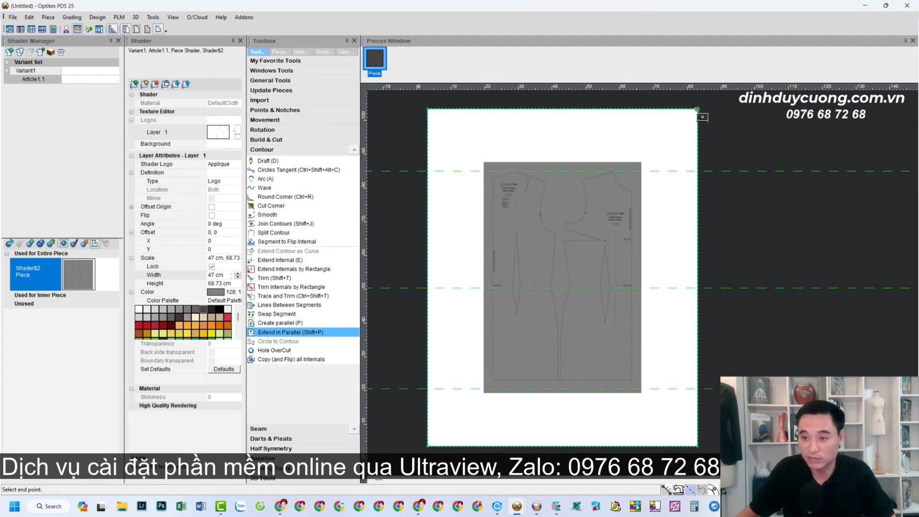
left_click(698, 447)
key("Return")
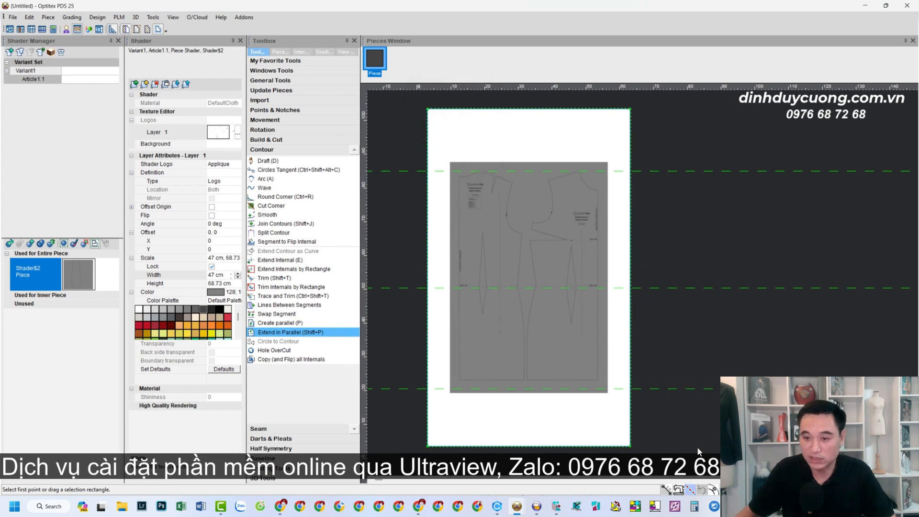
- Extend the piece's bottom edge in parallel by -20
left_click(629, 446)
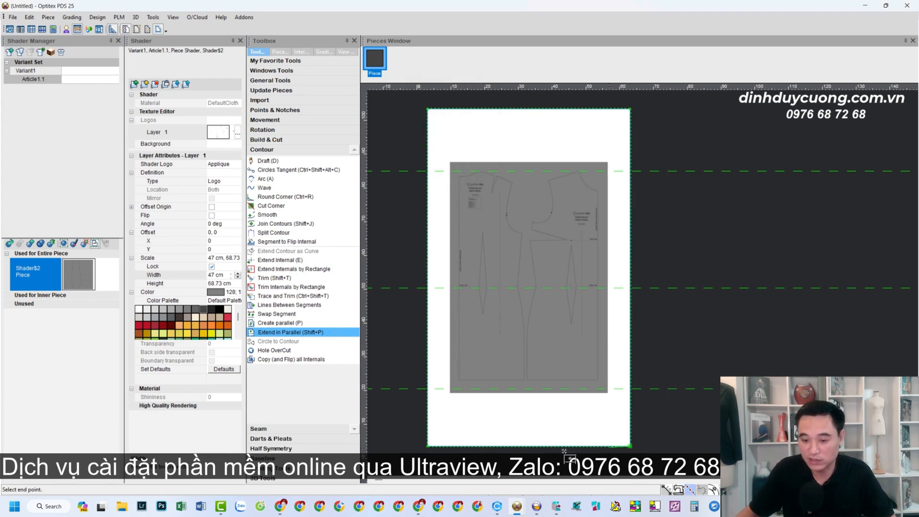
left_click(428, 446)
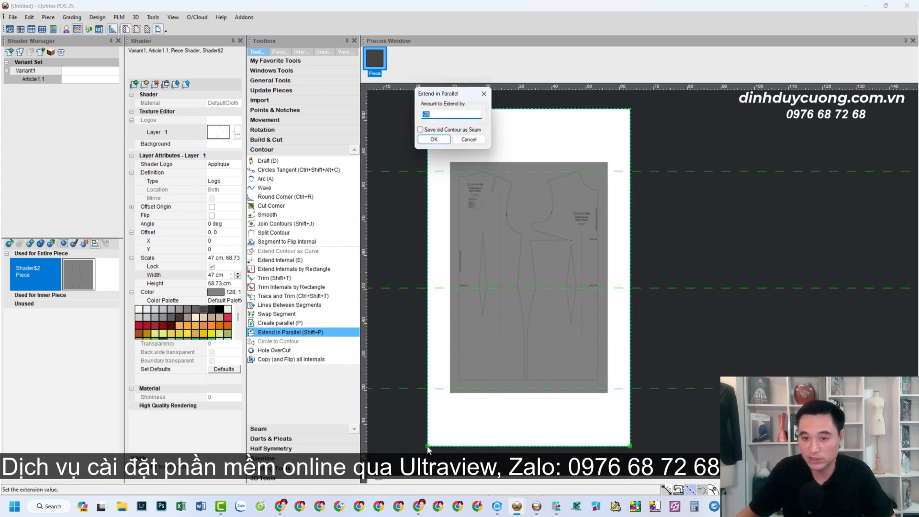
left_click(436, 139)
mouse_move(679, 146)
left_mouse_down()
mouse_move(718, 138)
mouse_move(670, 156)
left_mouse_up()
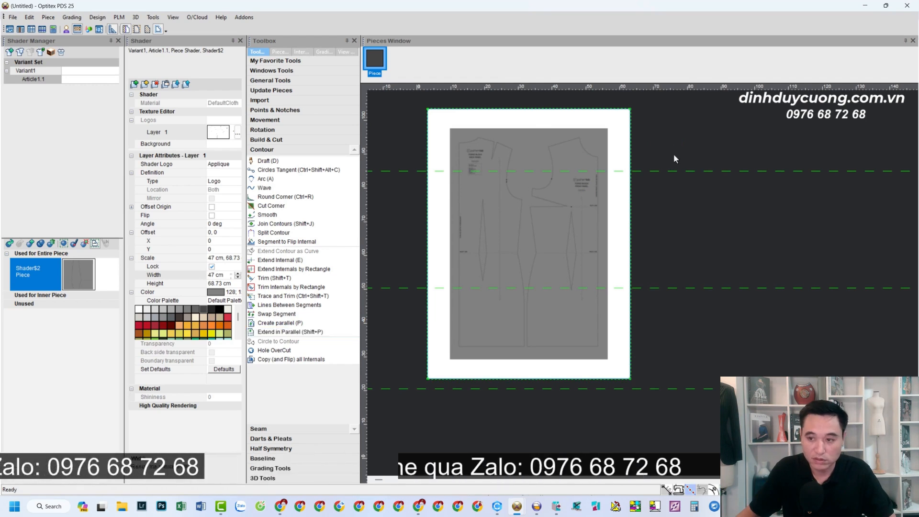
- Align the upper guide line with the front panel's shoulder point
scroll(587, 197, "up", 2)
mouse_move(731, 253)
left_mouse_down()
mouse_move(657, 220)
mouse_move(730, 242)
left_mouse_up()
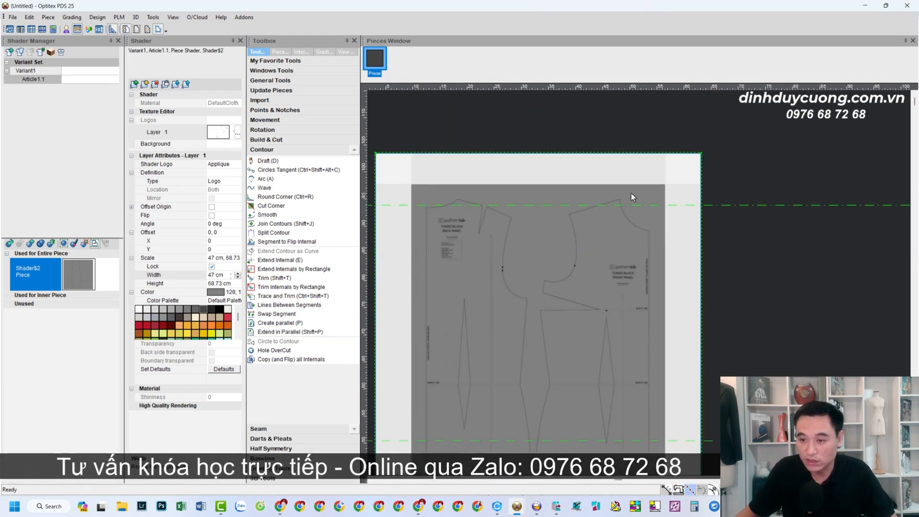
scroll(621, 200, "up", 2)
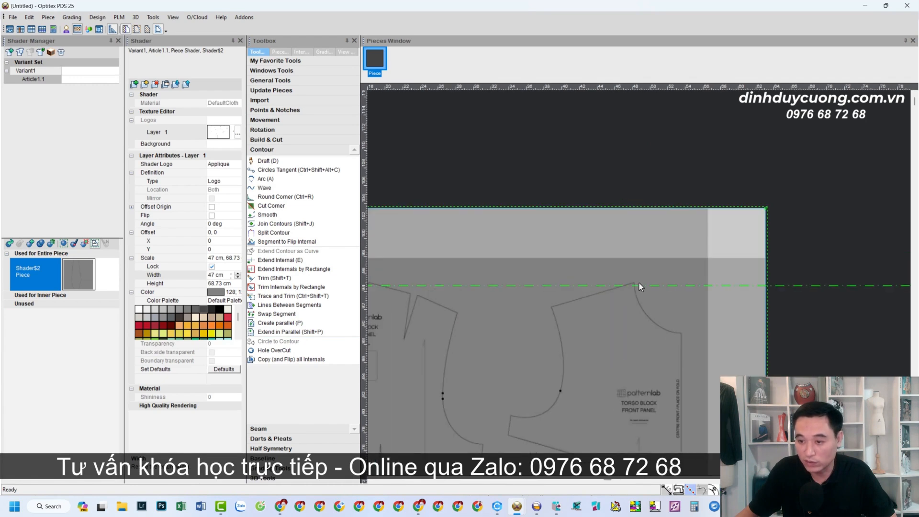
left_click_drag(646, 285, 635, 283)
- Add a horizontal guide line at a distance of -40 from the shoulder guide line
scroll(638, 285, "down", 3)
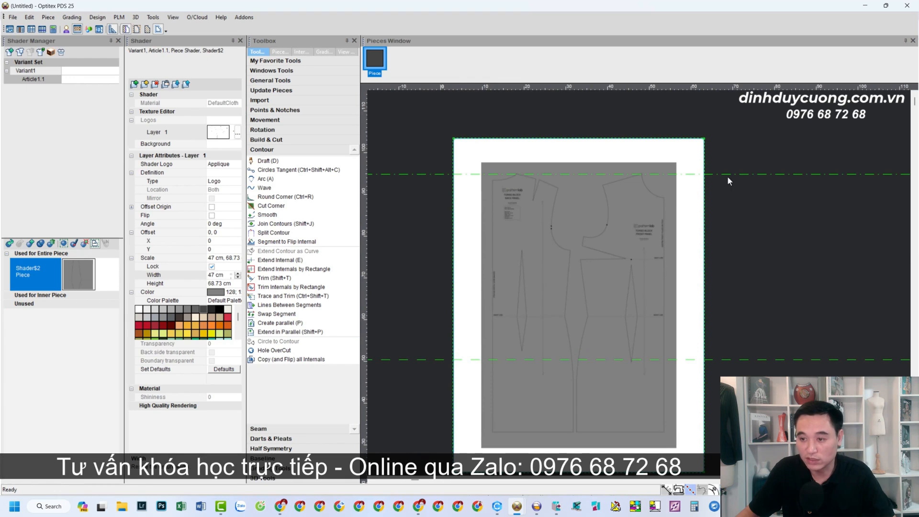
double_click(729, 174)
type("-40")
key("Return")
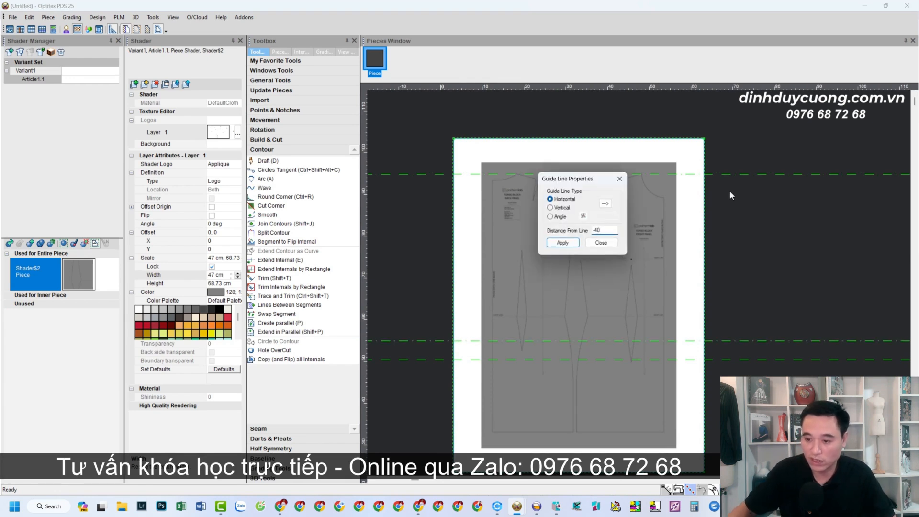
left_click(604, 242)
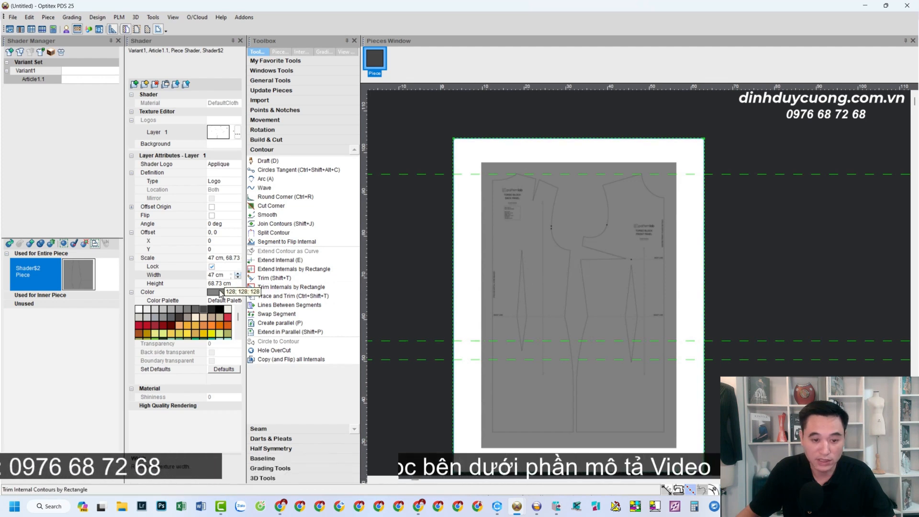
- Set the layer's scale width to 55 cm, matching the block's shoulder and waist line to the guide lines
left_click(236, 275)
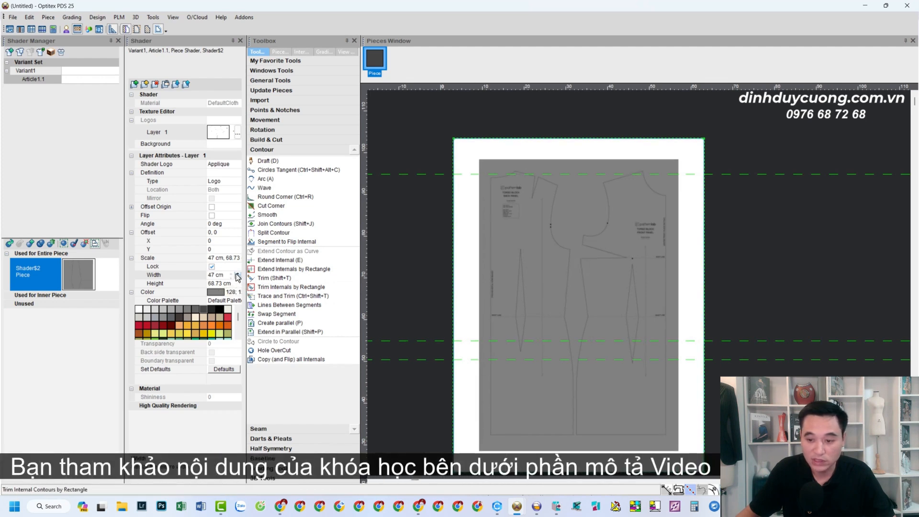
left_click(236, 274)
left_click(237, 274)
left_click(237, 275)
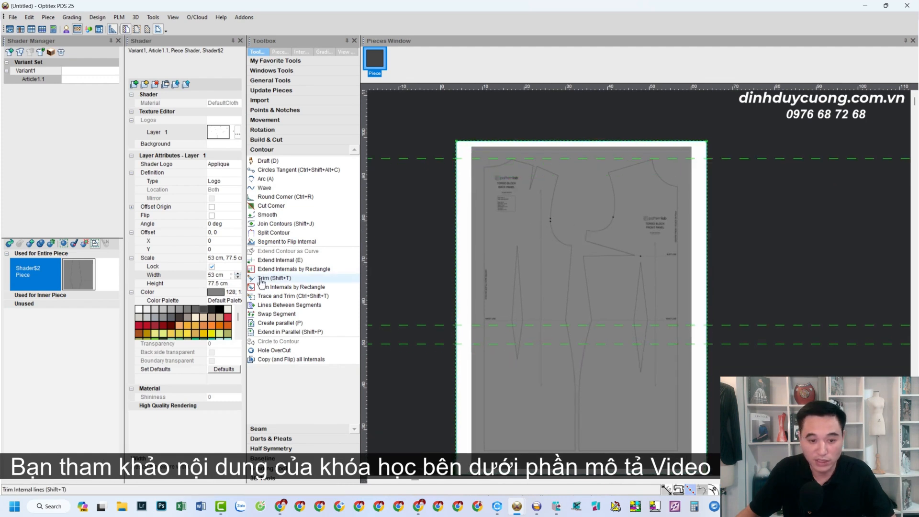
left_click(236, 275)
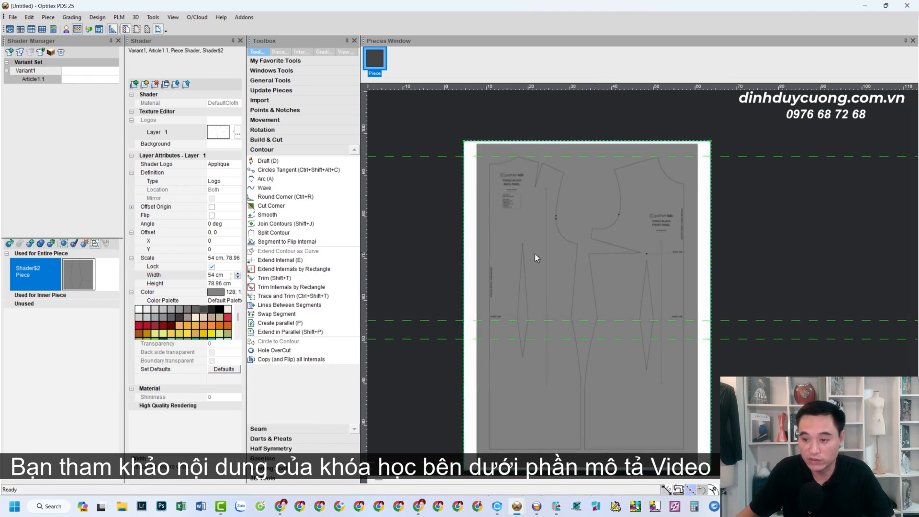
left_click(237, 274)
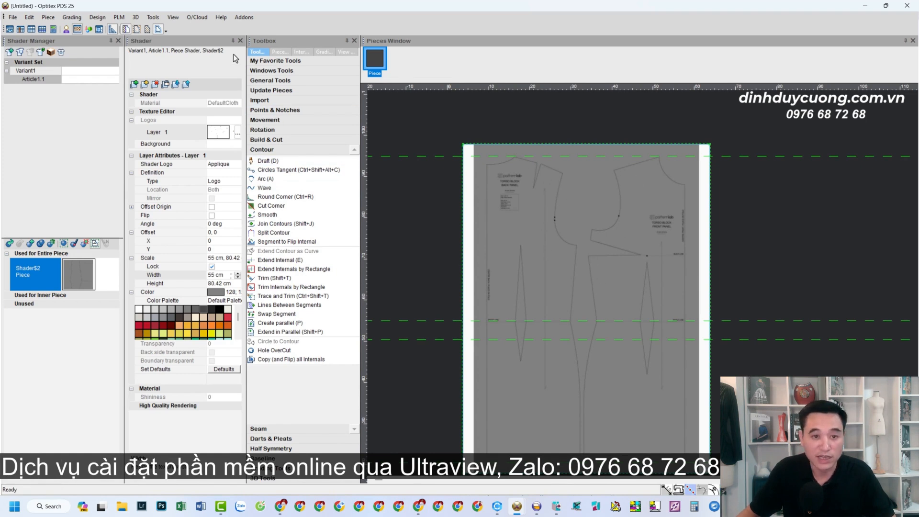
- Auto-hide the Shader Manager and Shader panels to enlarge the working area
left_click(111, 41)
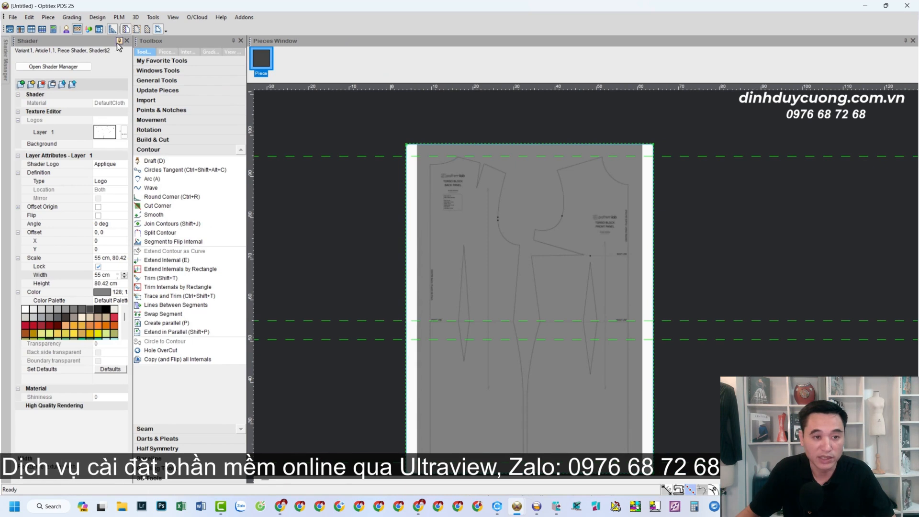
left_click(118, 41)
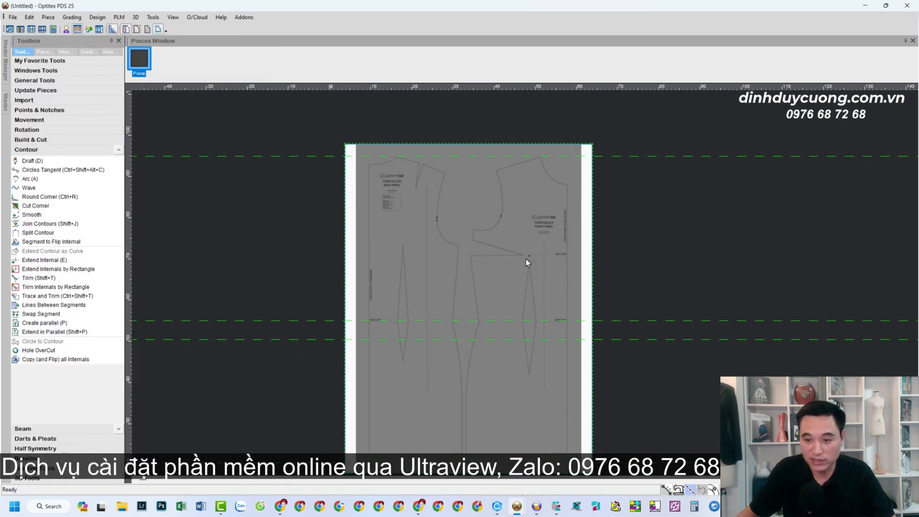
scroll(527, 261, "up", 2)
scroll(523, 289, "up", 1)
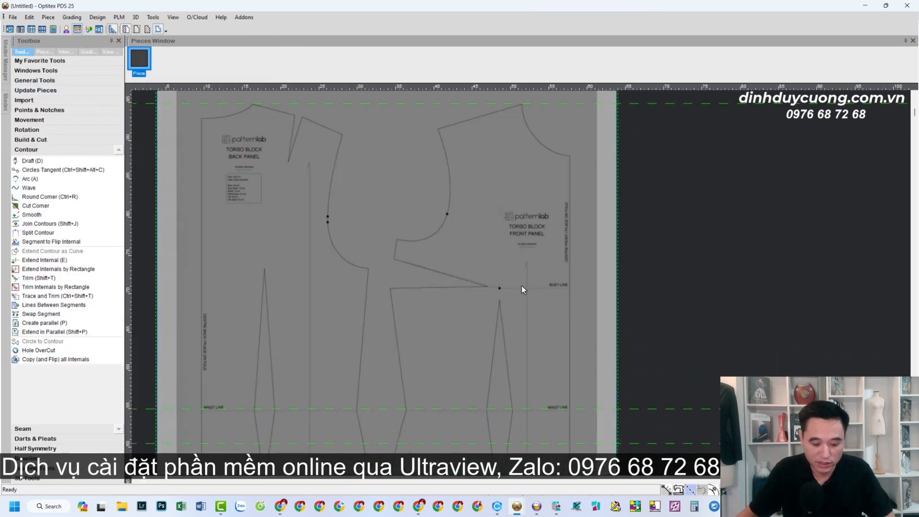
- Begin a Draft contour at the front panel's shoulder-neck point and trace the neckline with curved points to centre front
key("d")
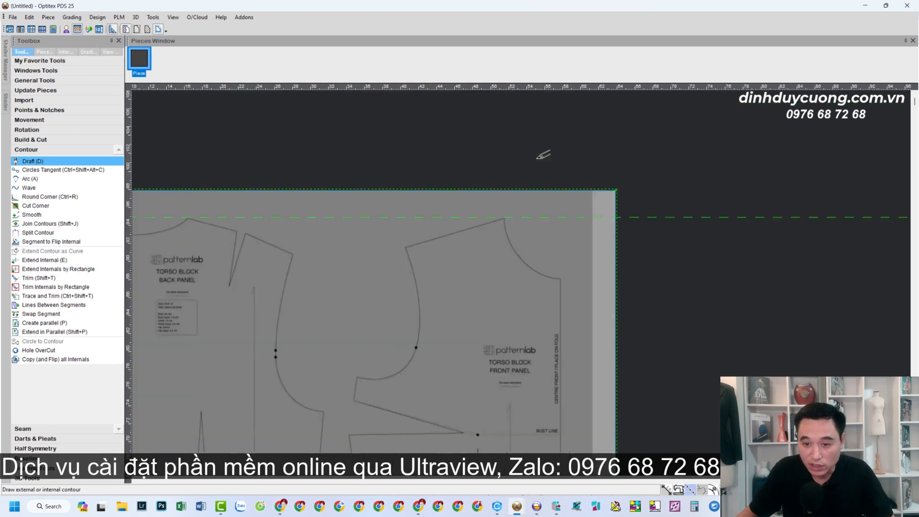
scroll(541, 154, "up", 2)
left_click(502, 206)
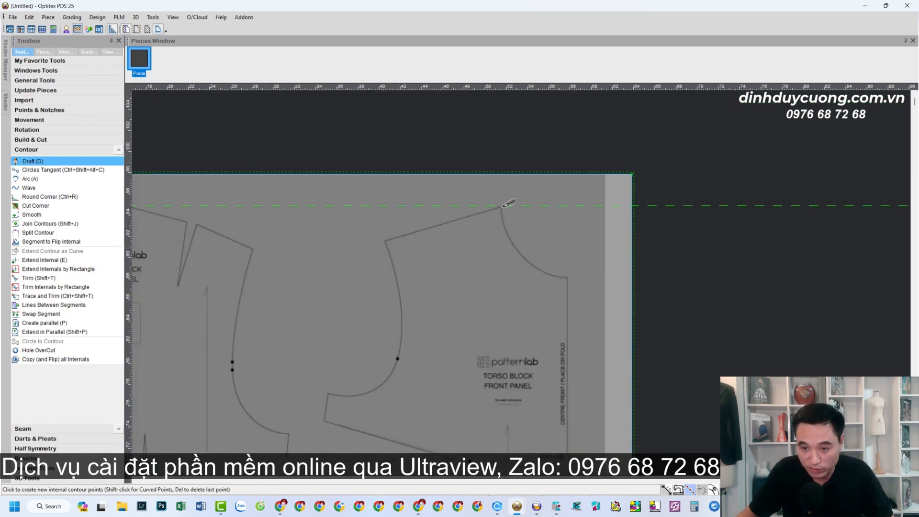
left_click(511, 235, "shift")
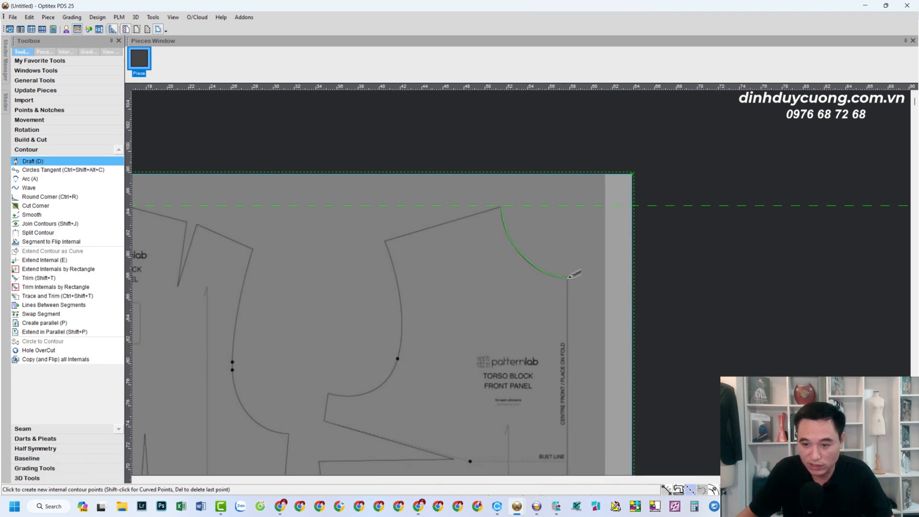
- Continue the draft contour down the front panel's centre front line and along the hem to the side seam
scroll(551, 283, "down", 3)
scroll(536, 265, "up", 1)
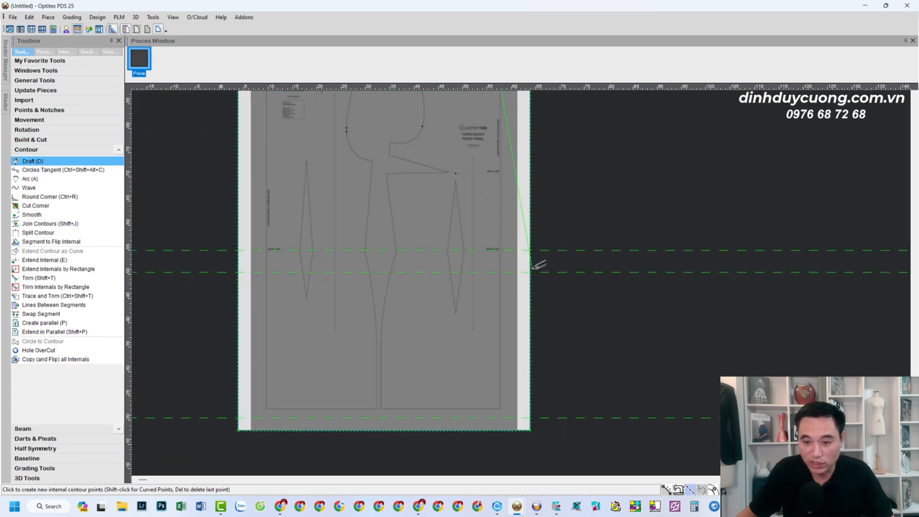
scroll(509, 335, "up", 1)
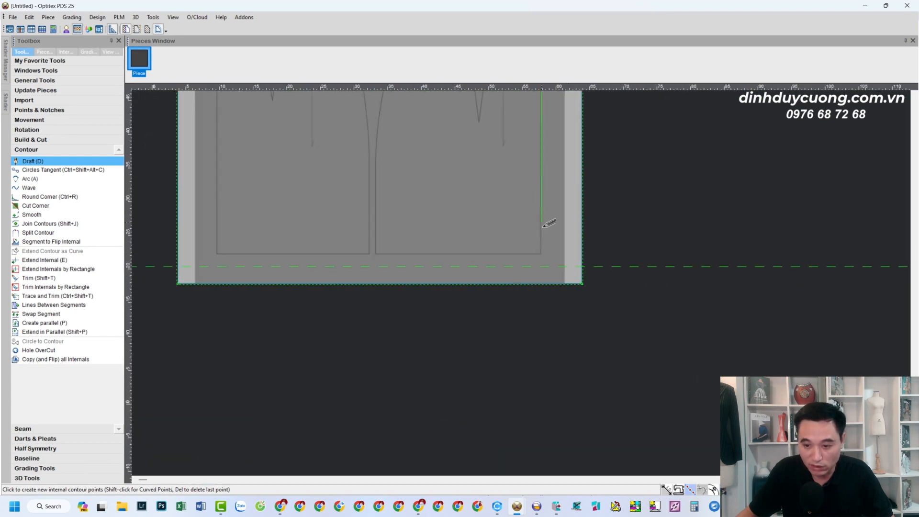
left_click(542, 253)
left_click(376, 254)
- Trace the front panel's side seam from the hem over the hip curve up to the waist point
scroll(480, 177, "down", 2)
scroll(520, 263, "up", 2)
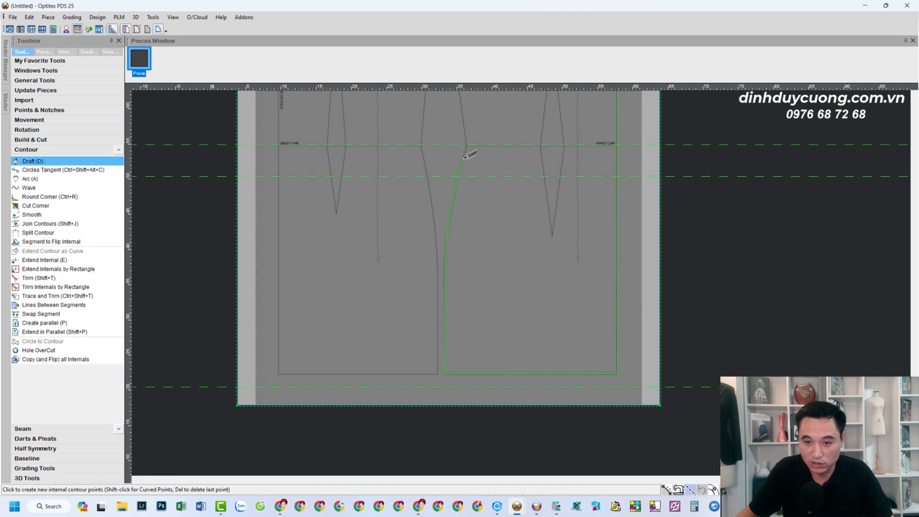
scroll(491, 122, "up", 3)
left_click(484, 320)
- Trace the front panel's side seam above the waist, both legs of the bust dart, and up to the underarm point
scroll(519, 271, "down", 1)
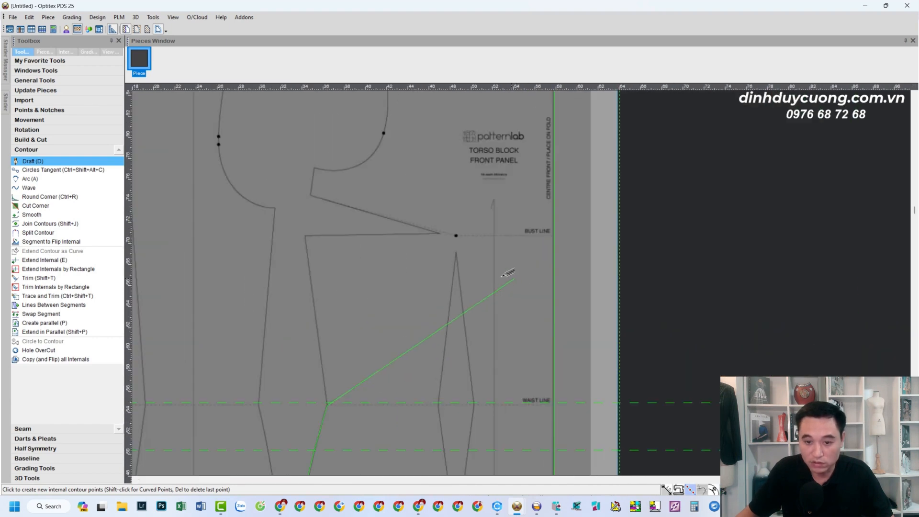
left_click(306, 235)
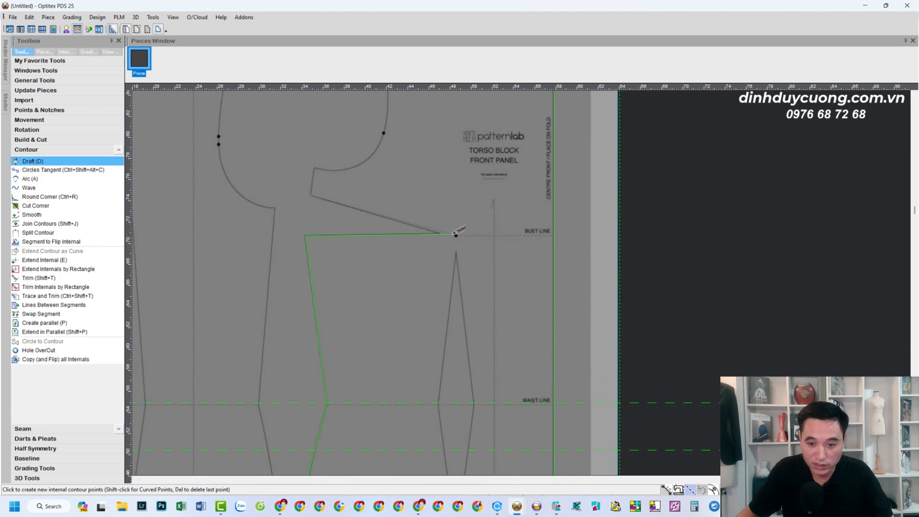
left_click(440, 233)
left_click(312, 194)
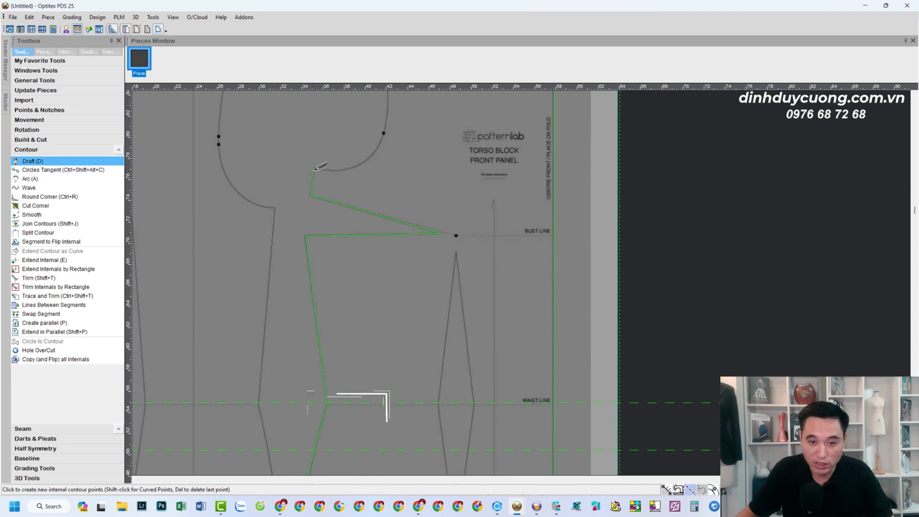
left_click(316, 166)
scroll(526, 280, "down", 2)
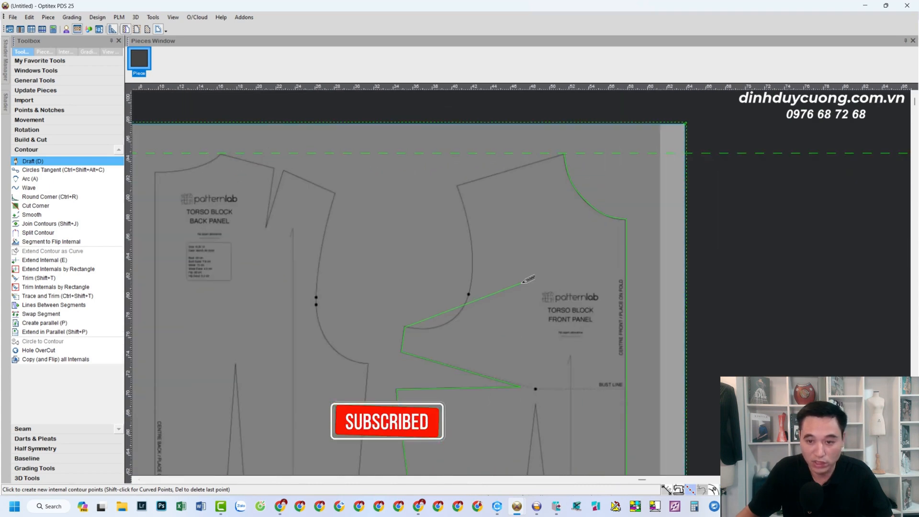